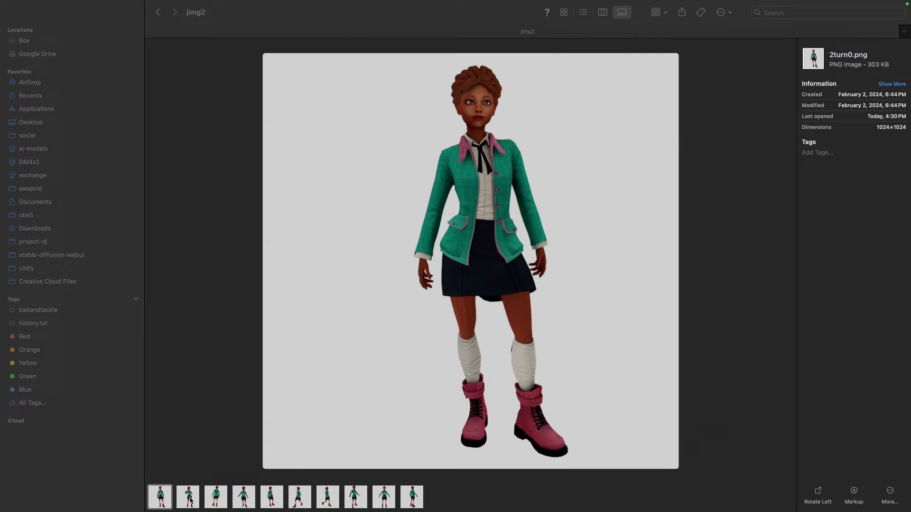
Preview the next character pose in jimg2's gallery, then step back to 2turn0.png.
click(189, 499)
key(Left)
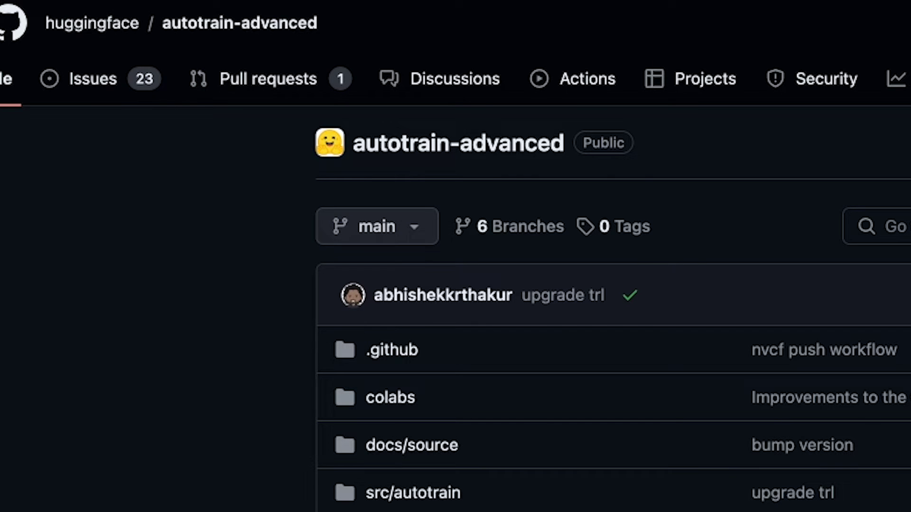
Scroll the autotrain-advanced page down to the README's Open in Colab badge.
scroll(612, 257, down, 10)
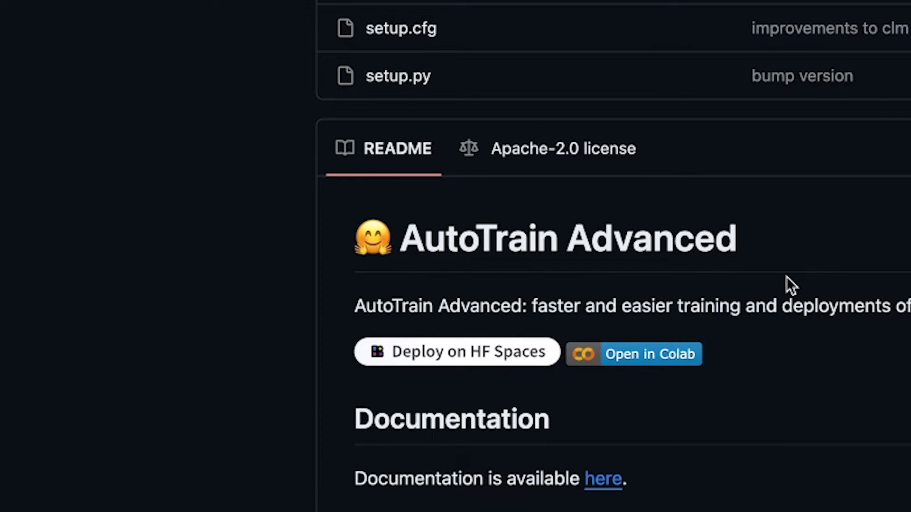
Open the AutoTrain notebook in Colab and paste in the Hugging Face write token and ngrok authtoken.
click(661, 358)
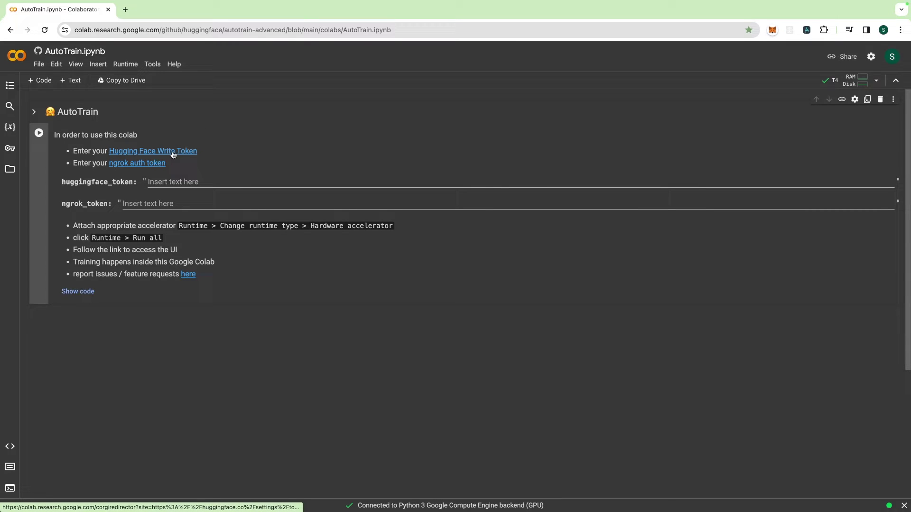
click(178, 154)
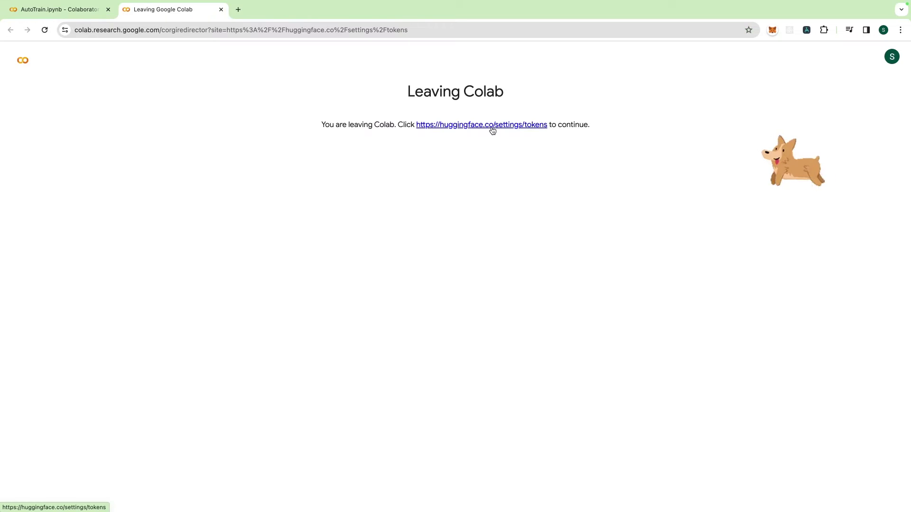
click(490, 127)
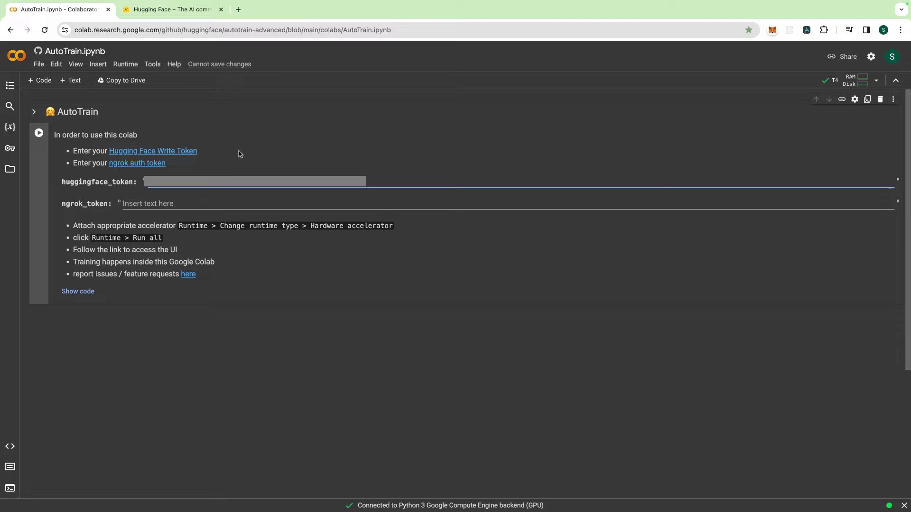
key(Tab)
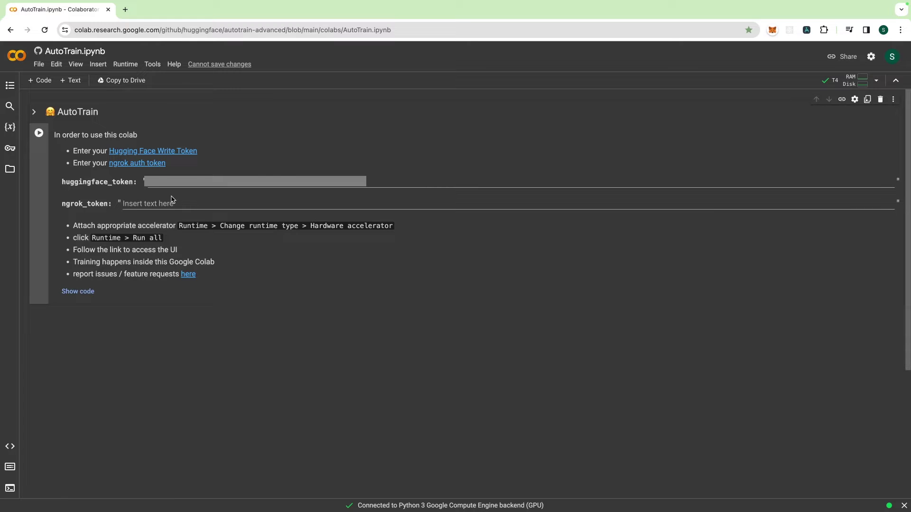
click(173, 200)
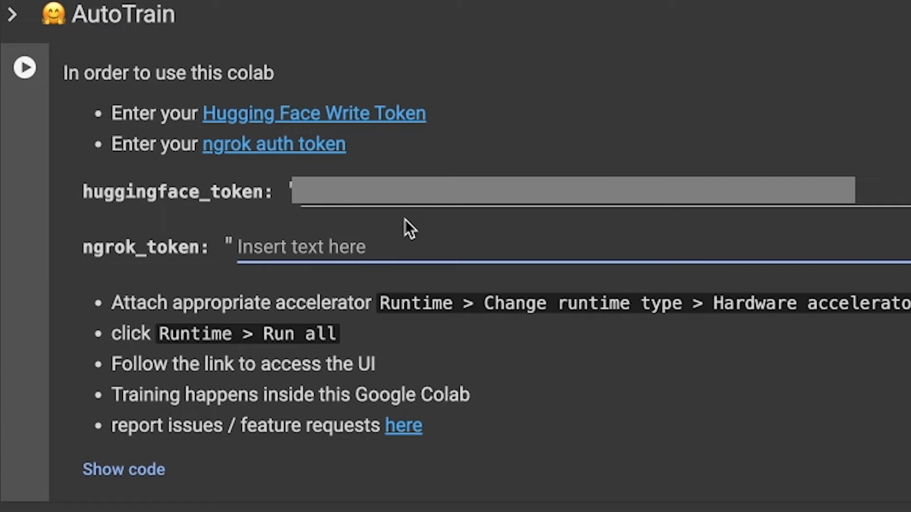
key(ctrl+v)
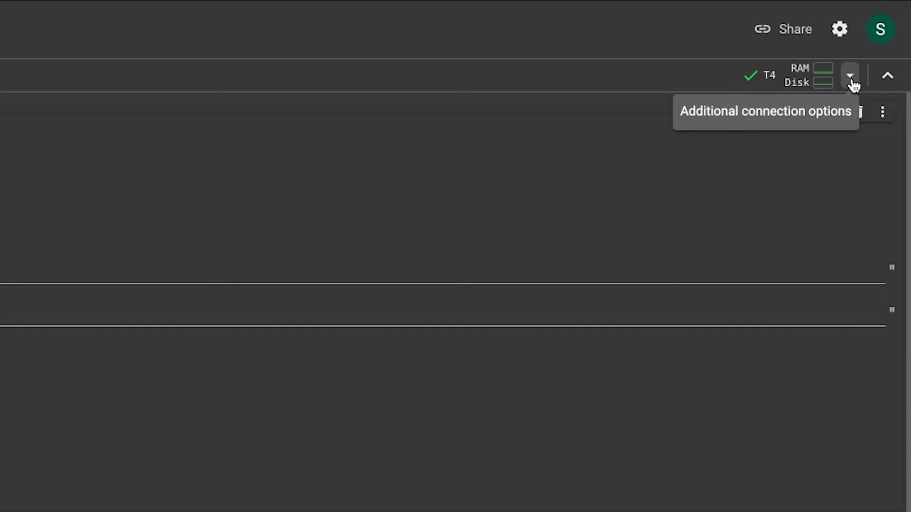
Connect to a hosted T4 runtime, run the AutoTrain cell despite the warning, and show its code.
click(850, 77)
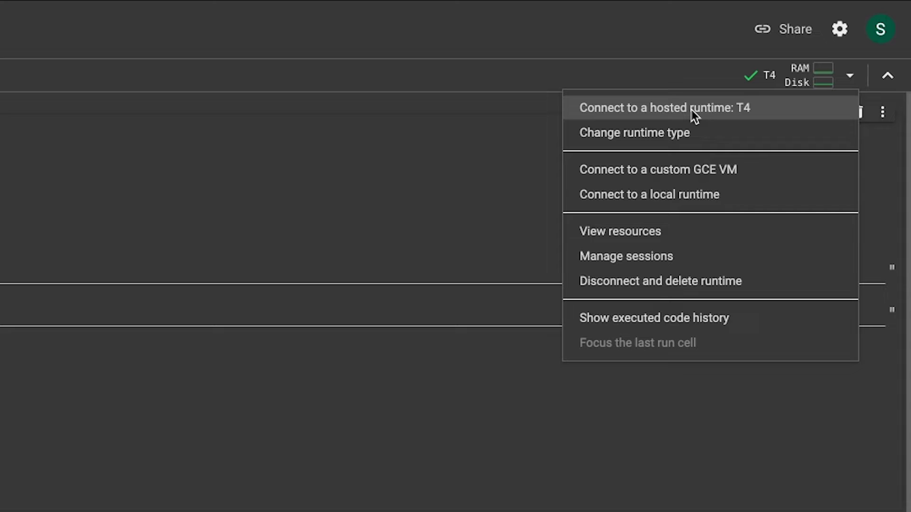
click(691, 109)
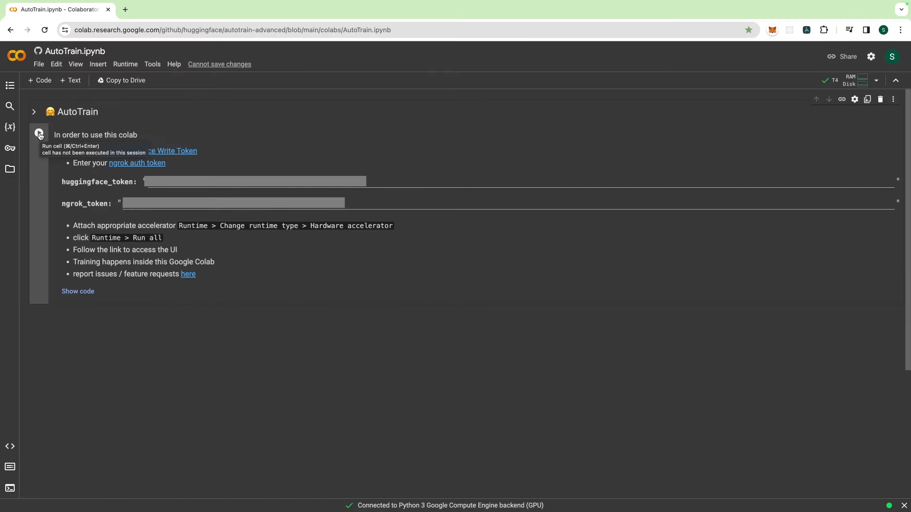
click(102, 192)
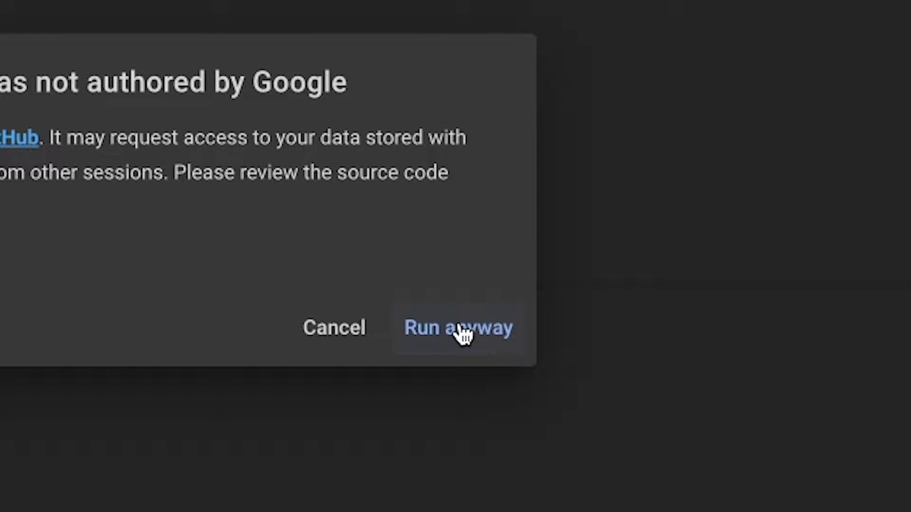
click(462, 332)
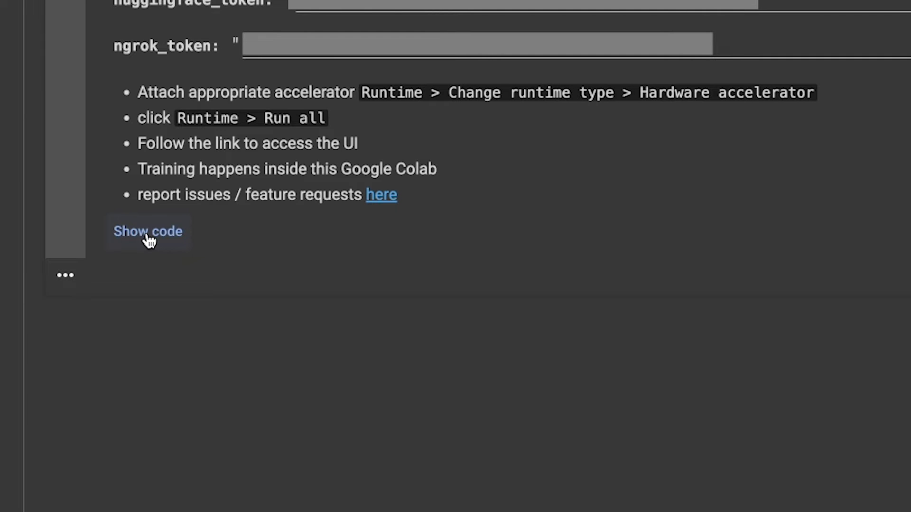
click(148, 237)
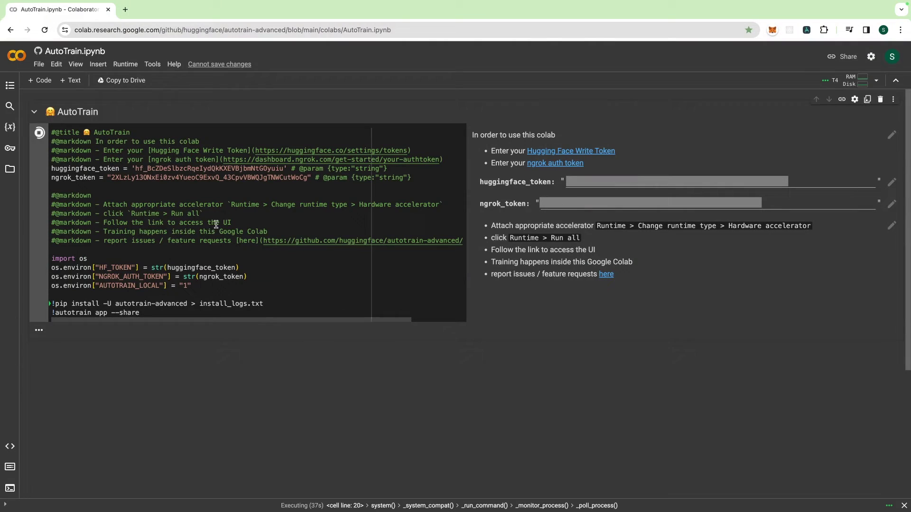
click(324, 271)
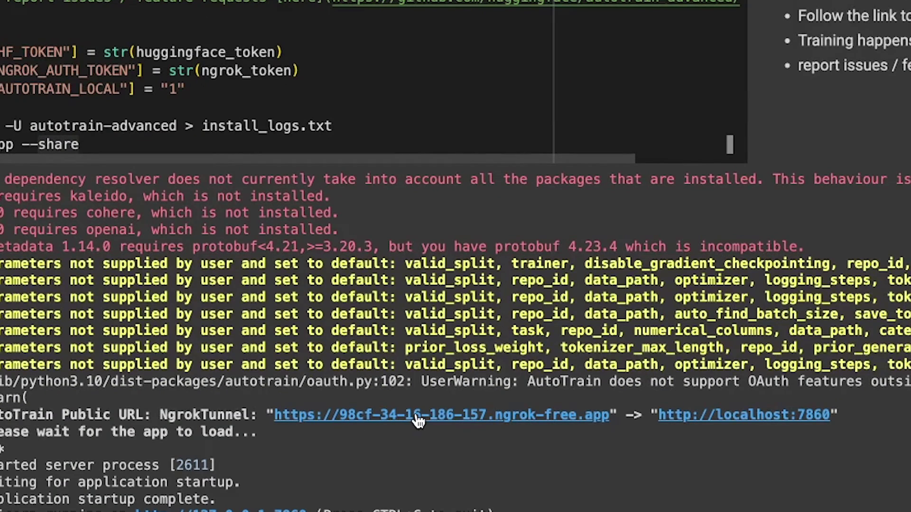
Open the app's ngrok URL and pick DreamBooth LoRA with stabilityai/stable-diffusion-xl-base-1.0.
click(418, 419)
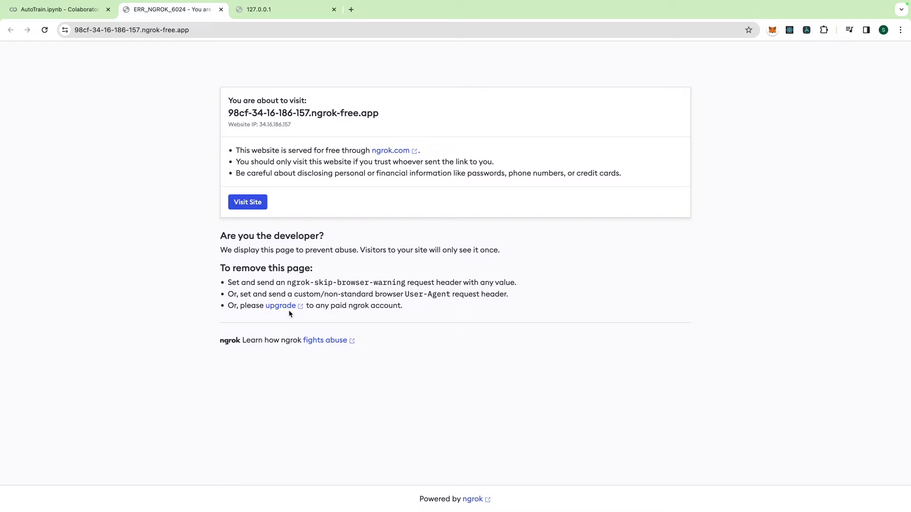
click(250, 203)
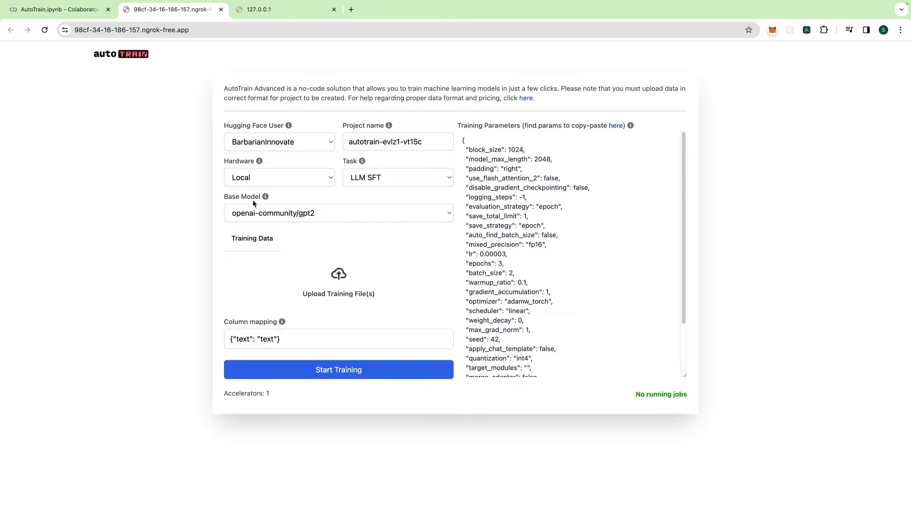
click(443, 180)
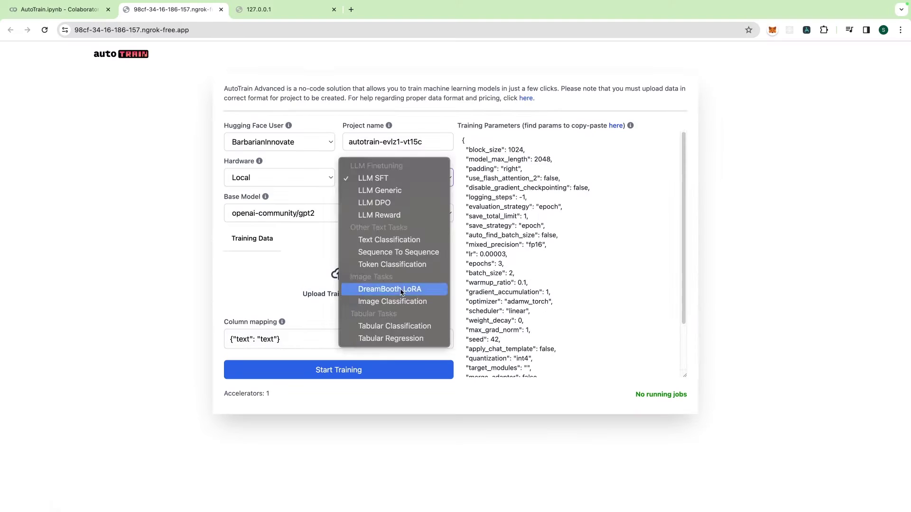
click(437, 316)
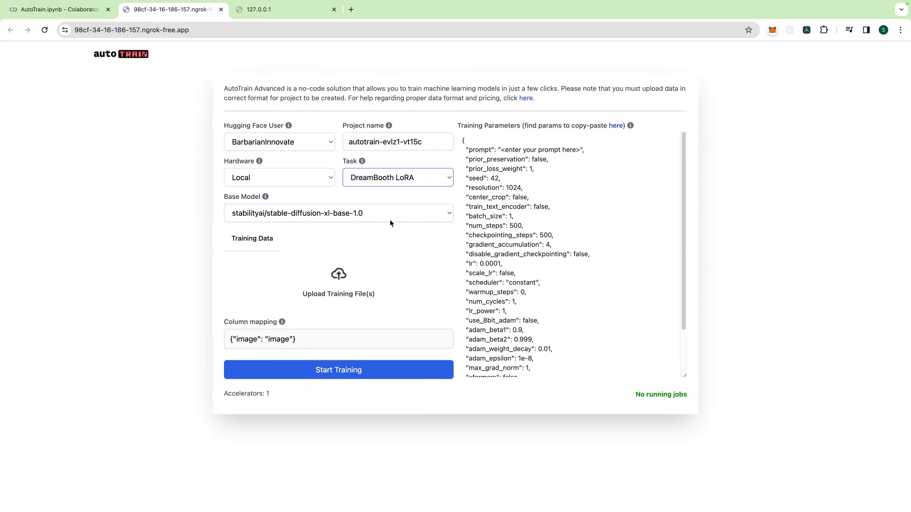
click(448, 218)
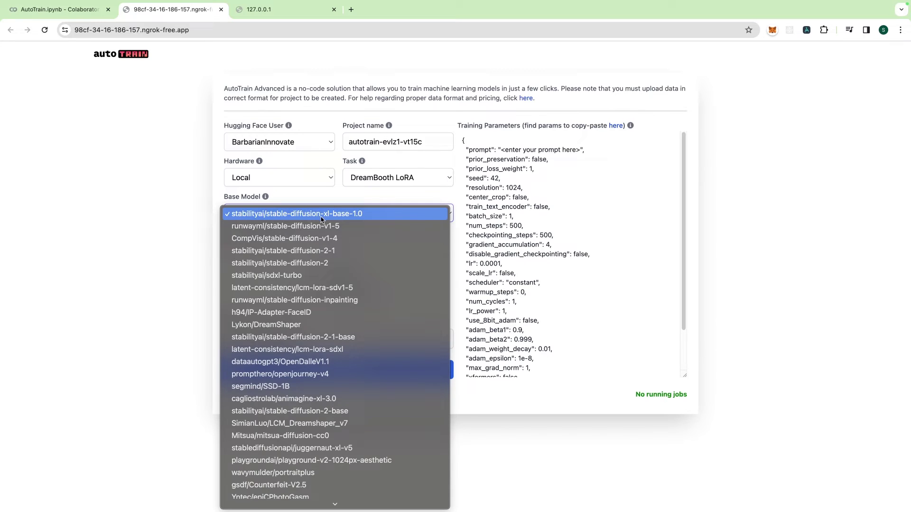
click(319, 218)
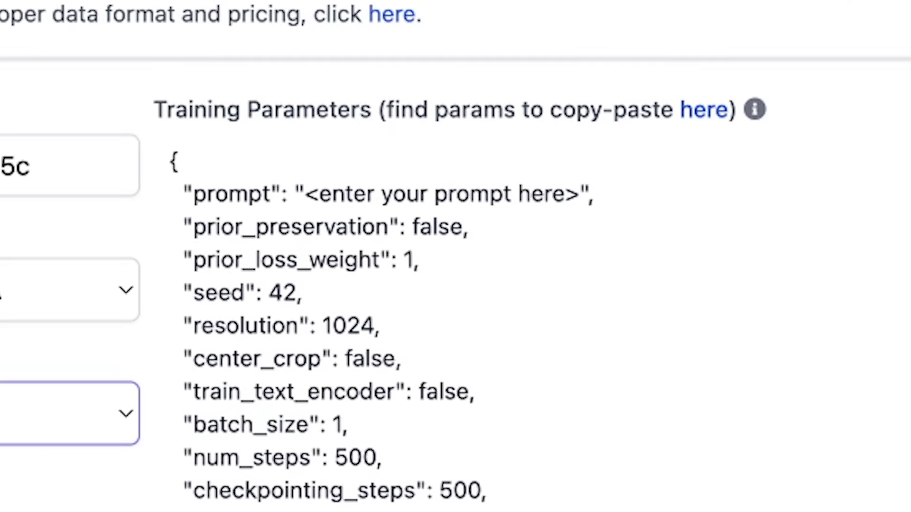
Select the prompt placeholder, then switch to the StarByFace look-alike site tab.
drag(306, 195, 580, 195)
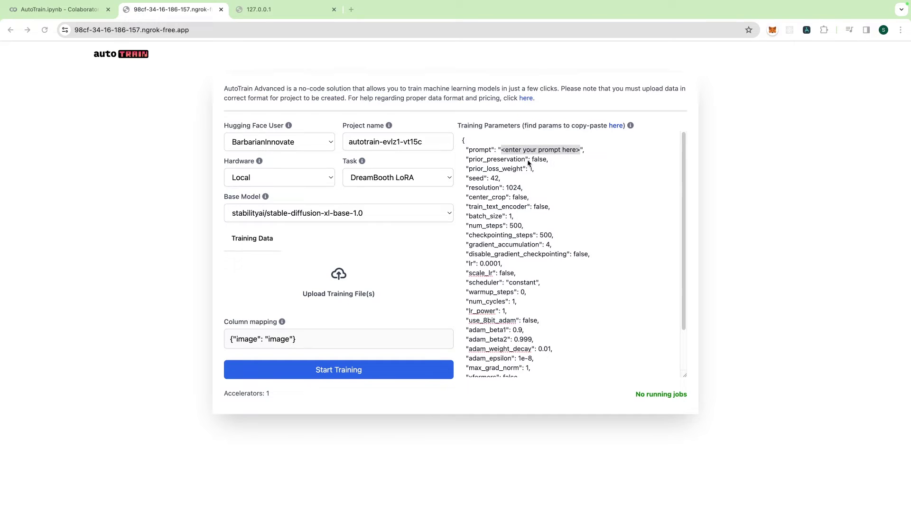
click(254, 14)
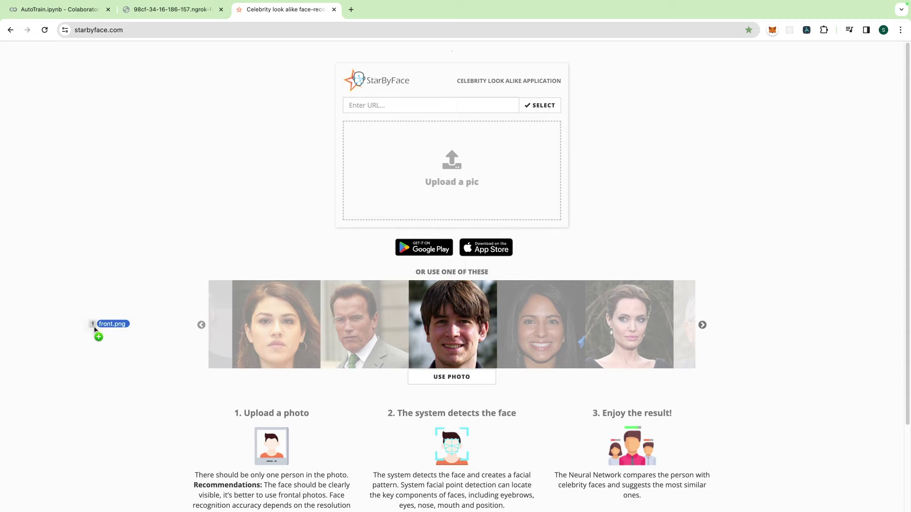
Upload front.png to StarByFace and select a matching celebrity's name from the results.
drag(97, 319, 438, 181)
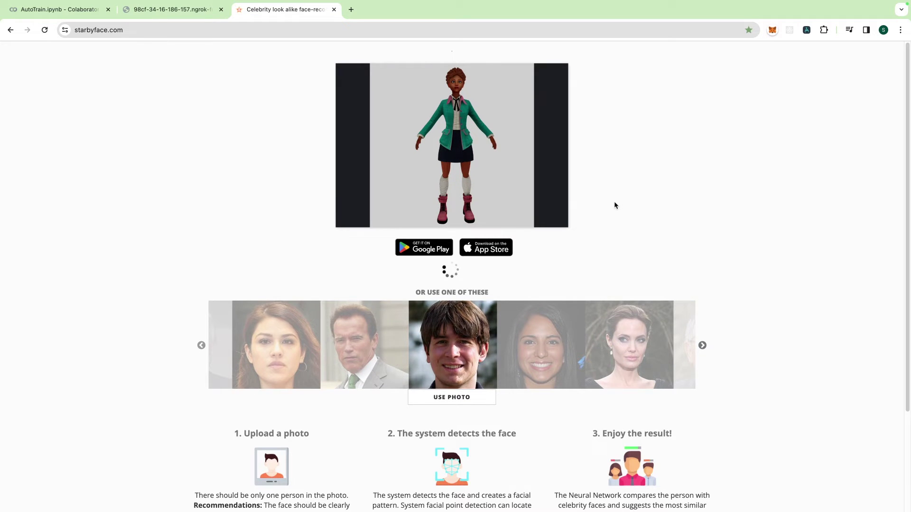
scroll(413, 320, down, 4)
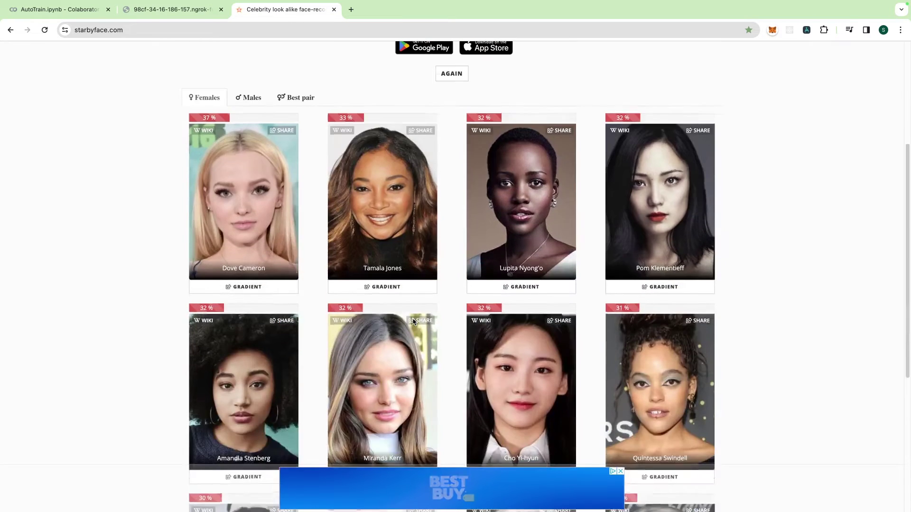
scroll(93, 284, down, 1)
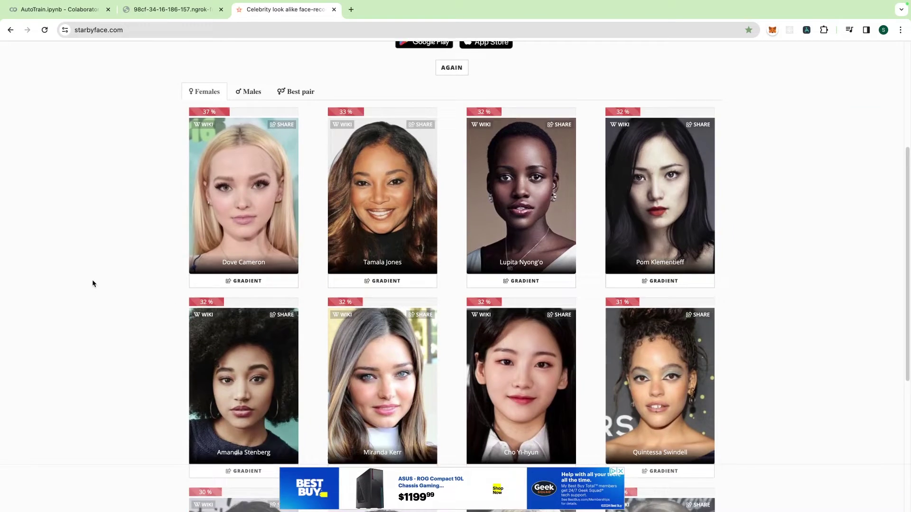
drag(270, 453, 209, 455)
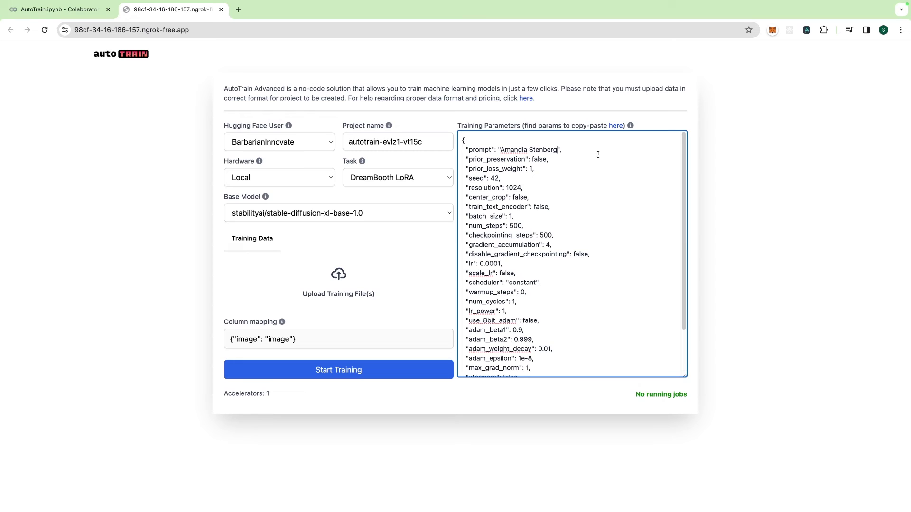
Set the prompt to the lowercase celebrity name plus 'character', then select the 1024 resolution value.
text(ch)
text(ara)
key(BackSpace)
text(cter)
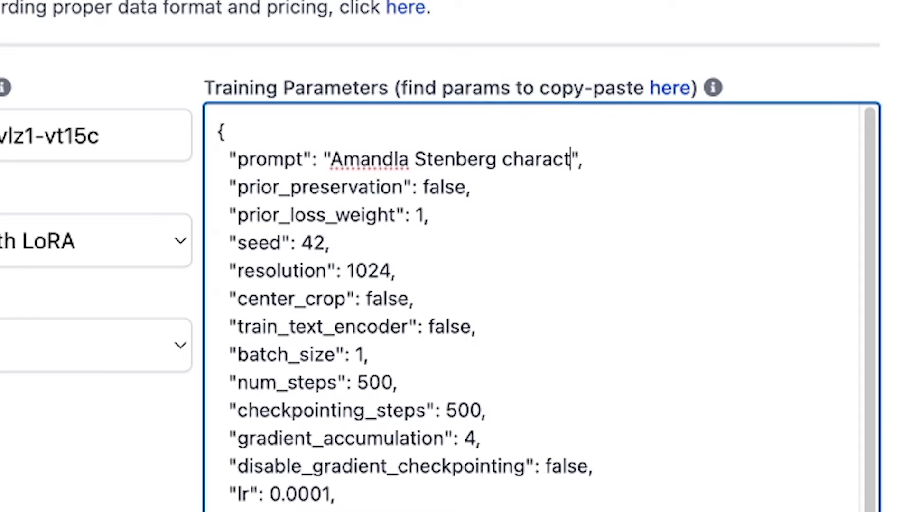
key(BackSpace)
text(s)
key(BackSpace)
text(a)
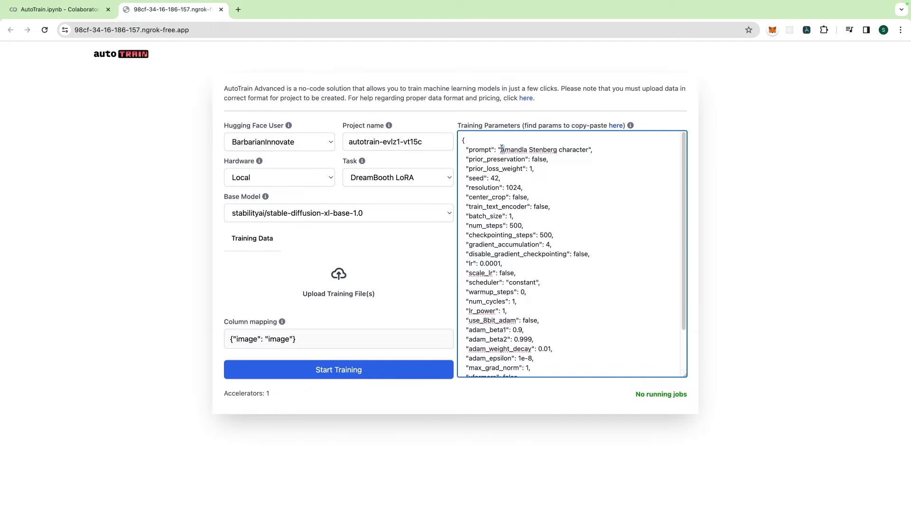
scroll(534, 332, down, 3)
scroll(535, 284, up, 3)
double_click(513, 188)
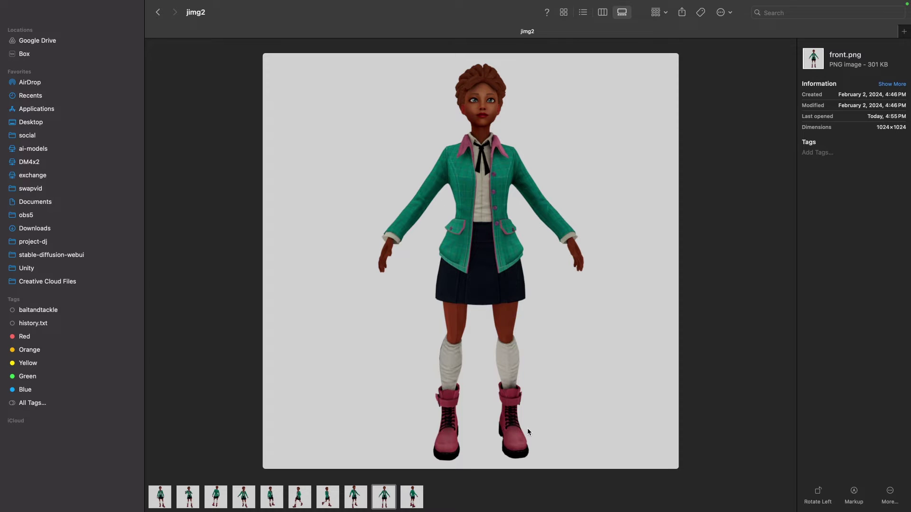
Preview the jimg2 images from 2turn0.png through the walking frames, then return to AutoTrain.
click(158, 499)
click(186, 502)
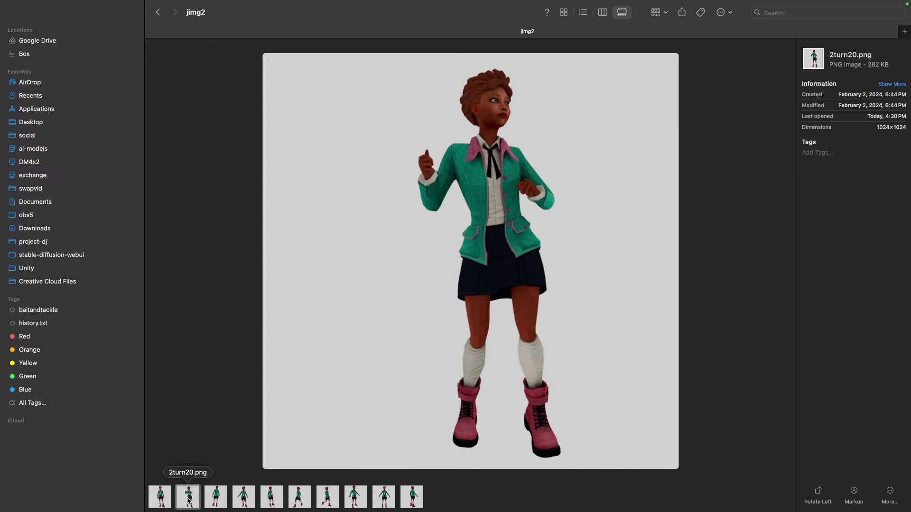
click(215, 502)
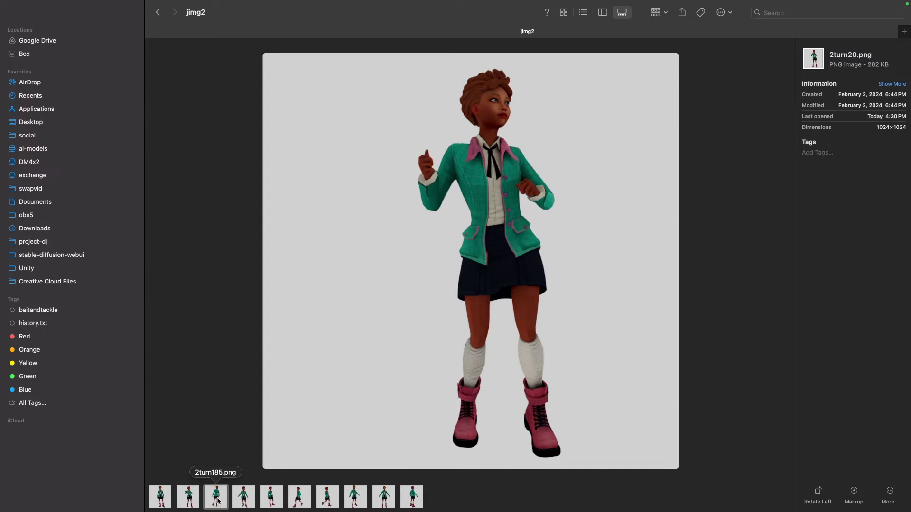
click(249, 503)
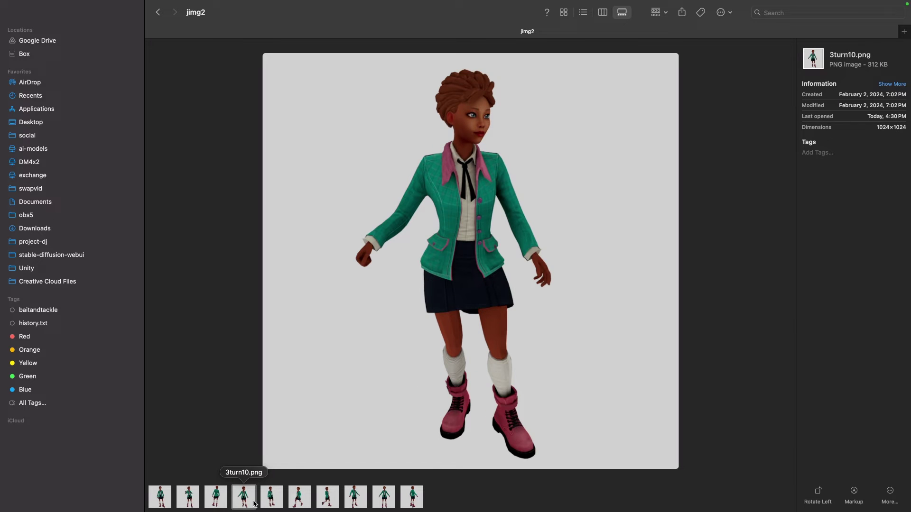
click(270, 502)
click(299, 502)
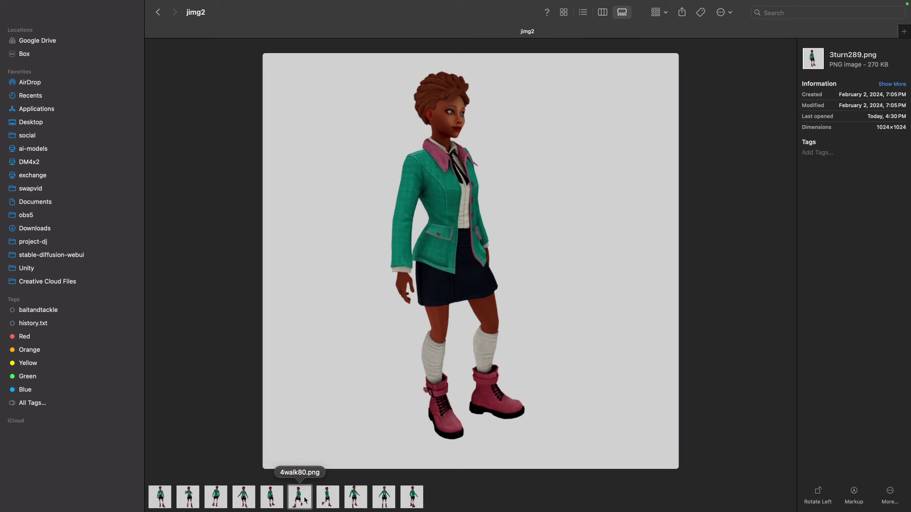
click(329, 500)
click(160, 498)
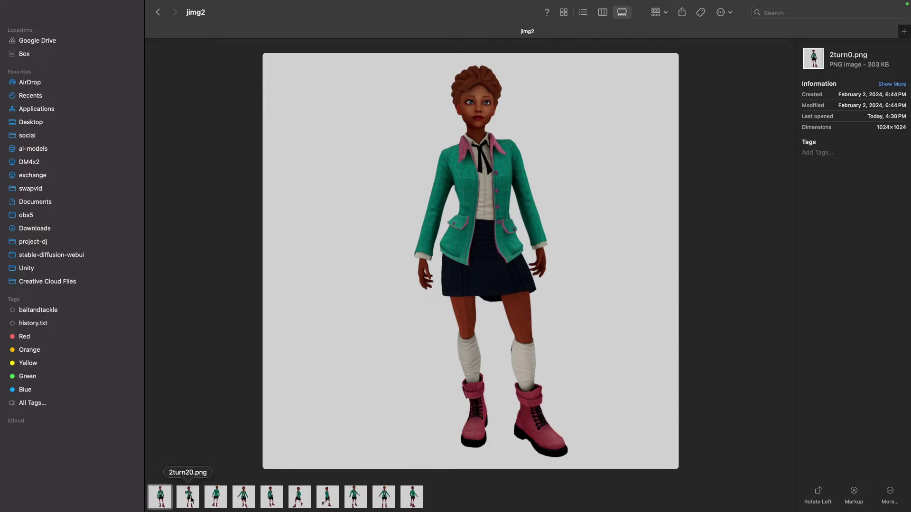
click(189, 498)
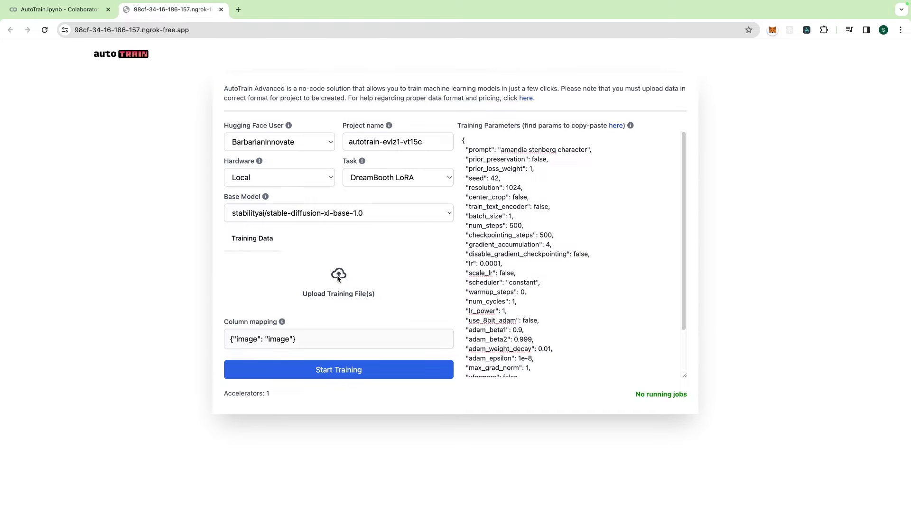
Upload the ten jimg2 character PNGs as AutoTrain training files.
click(338, 278)
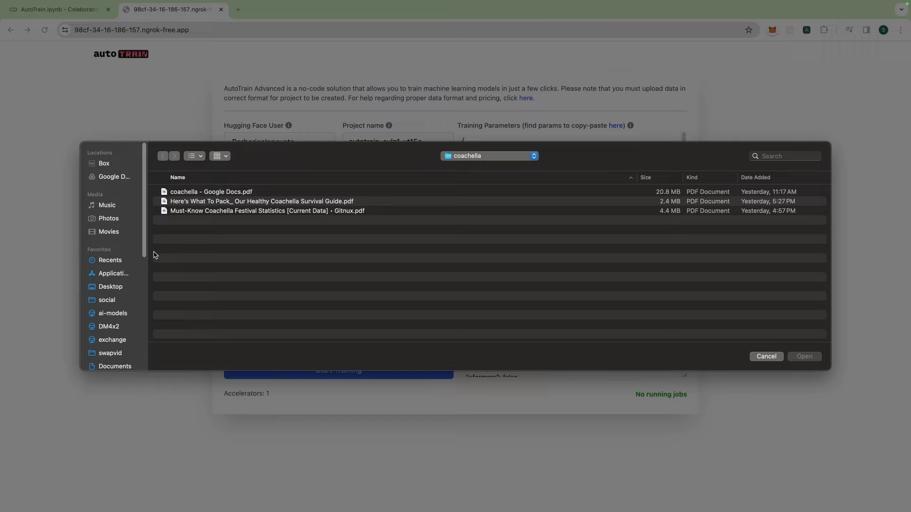
scroll(145, 275, down, 3)
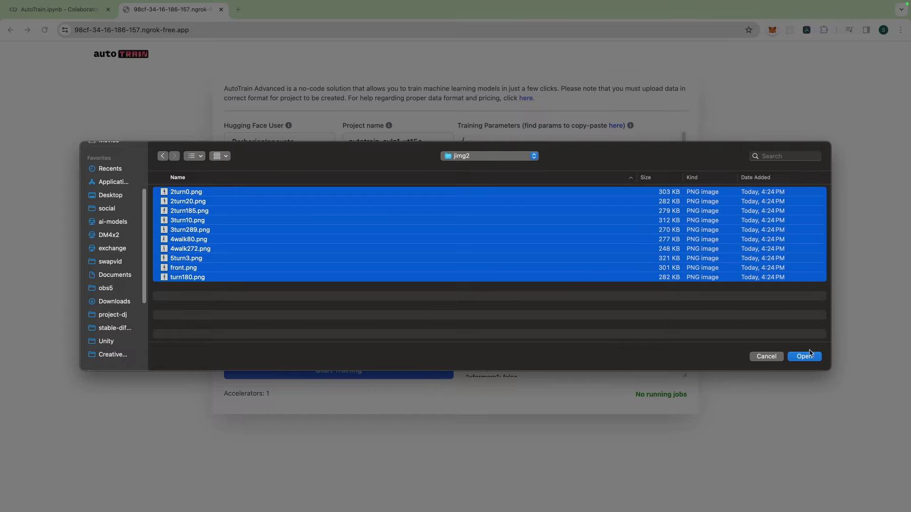
click(804, 357)
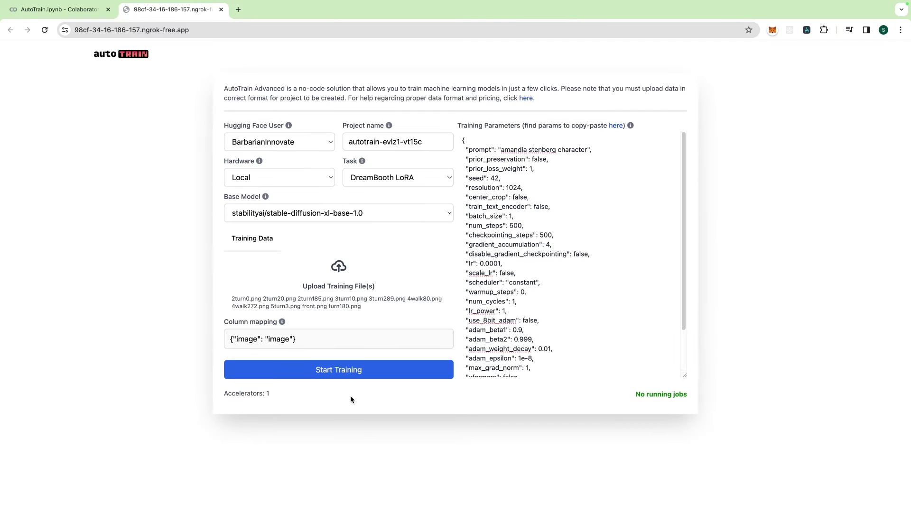
Start the DreamBooth LoRA training despite the charge warning, then return to the AutoTrain.ipynb Colab tab.
click(437, 453)
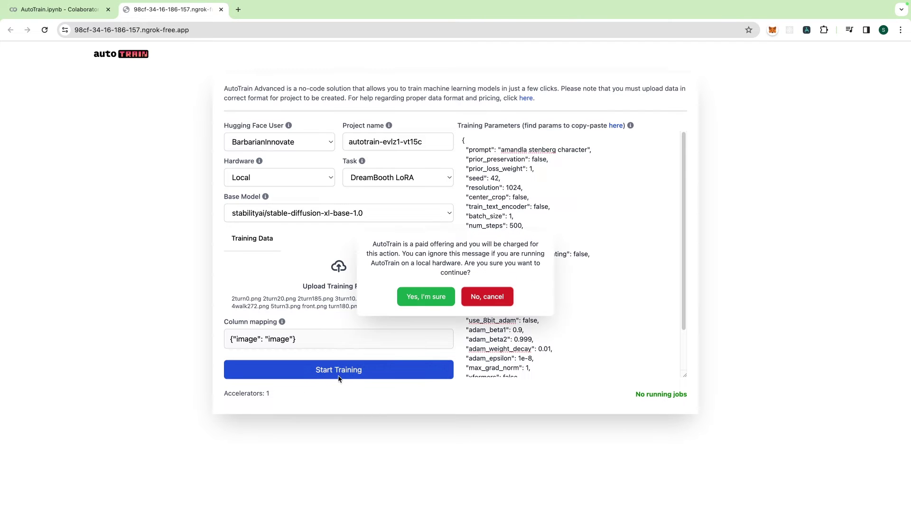
click(425, 299)
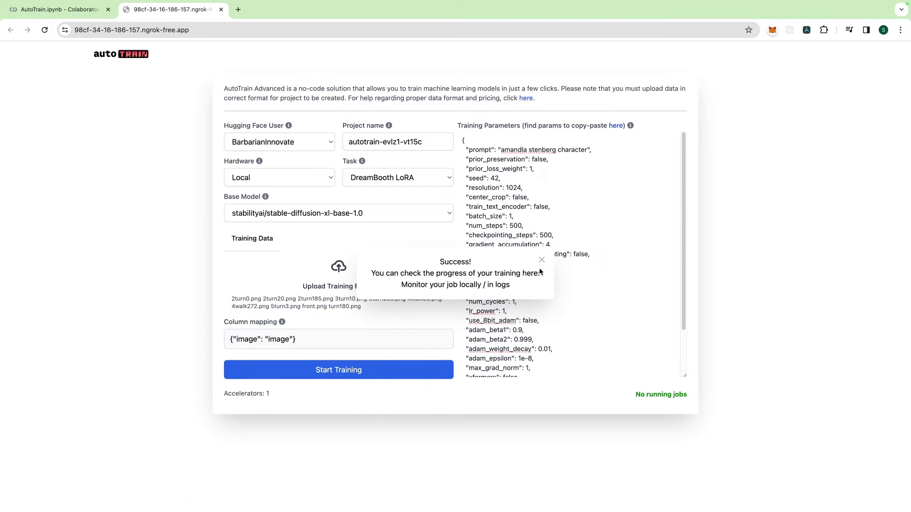
click(541, 260)
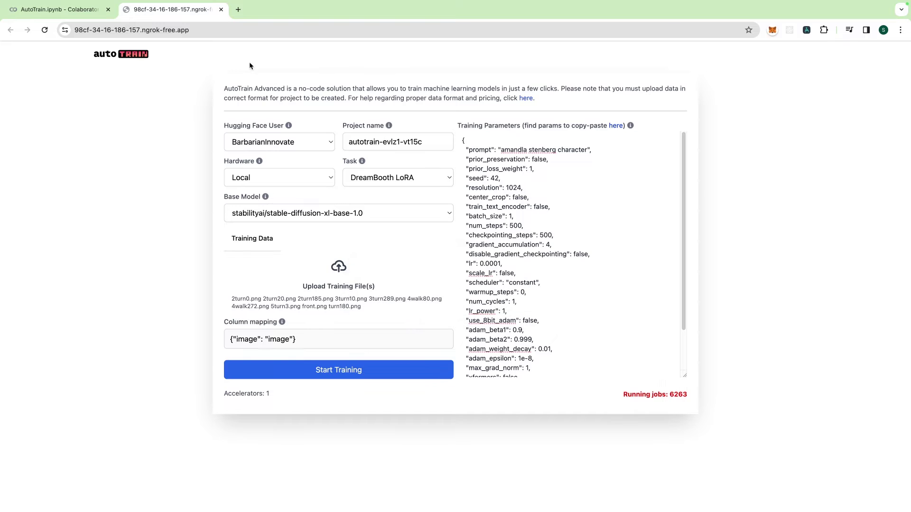
click(71, 10)
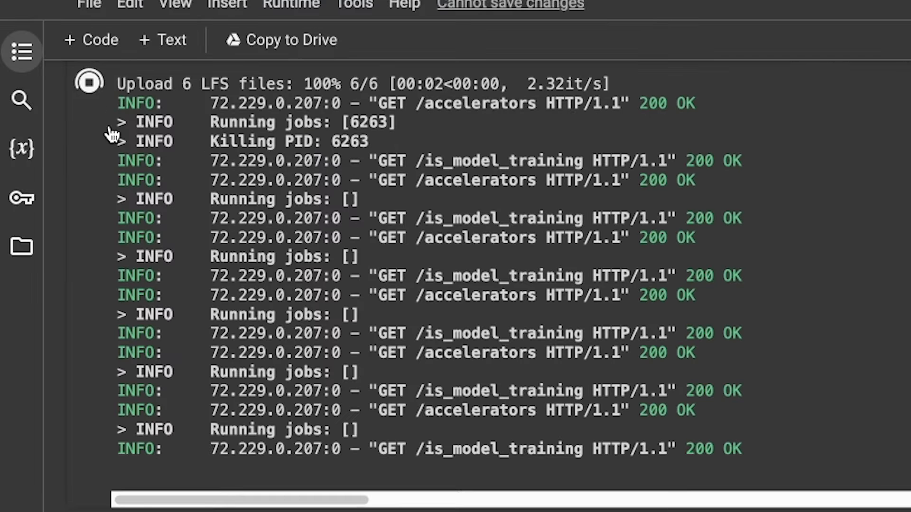
Download pytorch_lora_weights.safetensors from the autotrain-evlz1-vt15c folder in Colab's file browser.
click(21, 251)
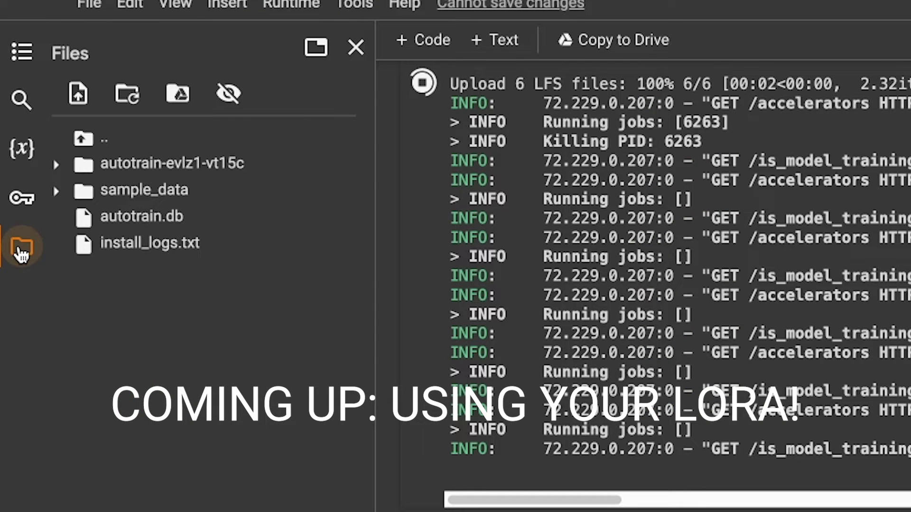
click(56, 166)
click(78, 187)
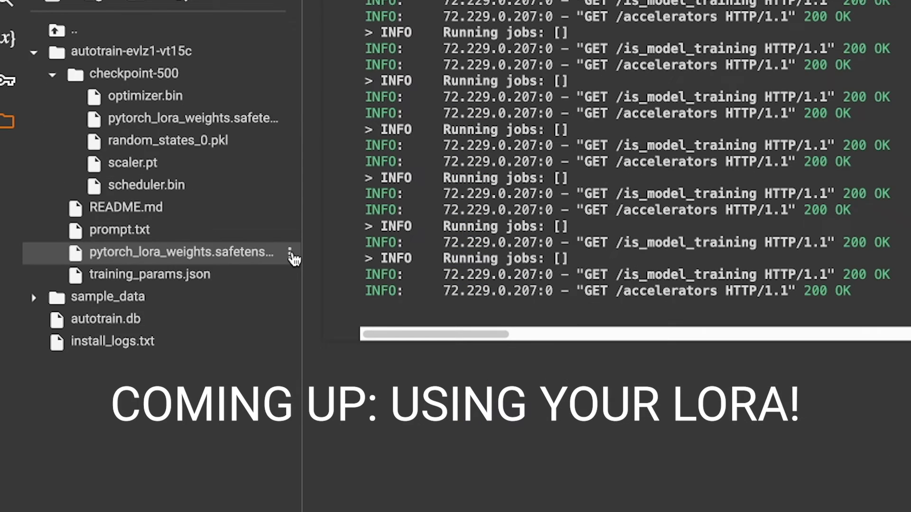
click(292, 253)
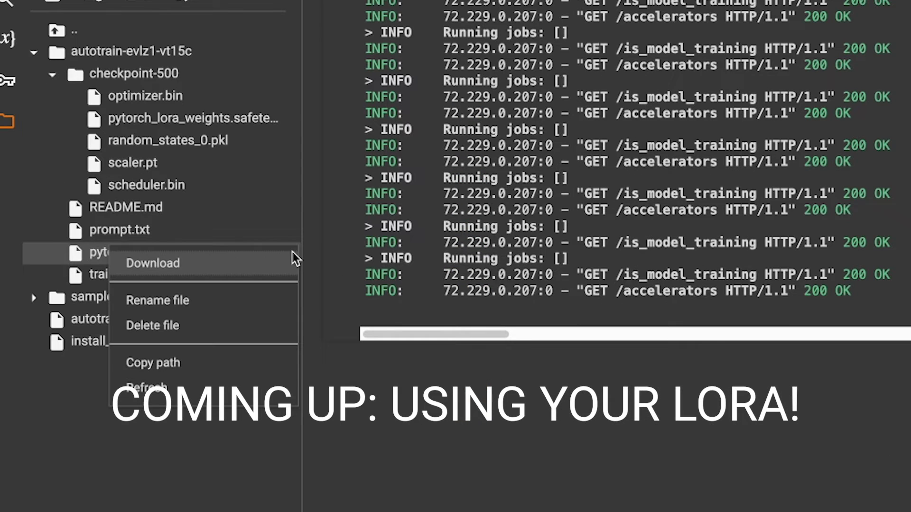
click(157, 266)
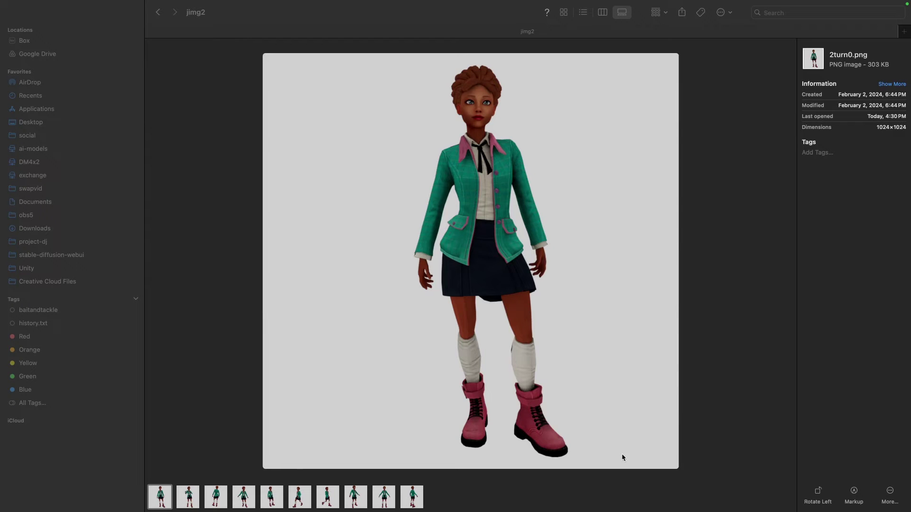
Preview the jimg2 character images, from 2turn20.png through 5turn3.png, then request ComfyUI's default workflow.
click(189, 499)
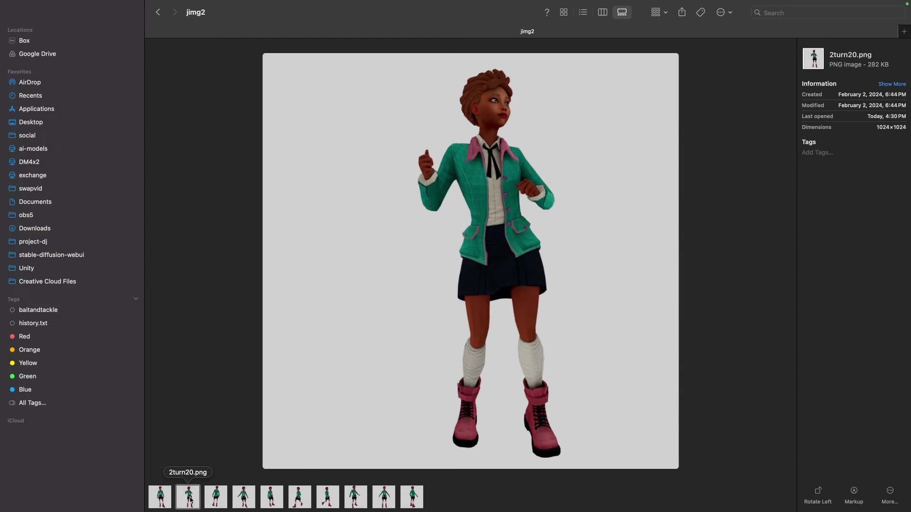
click(216, 499)
click(243, 501)
click(272, 500)
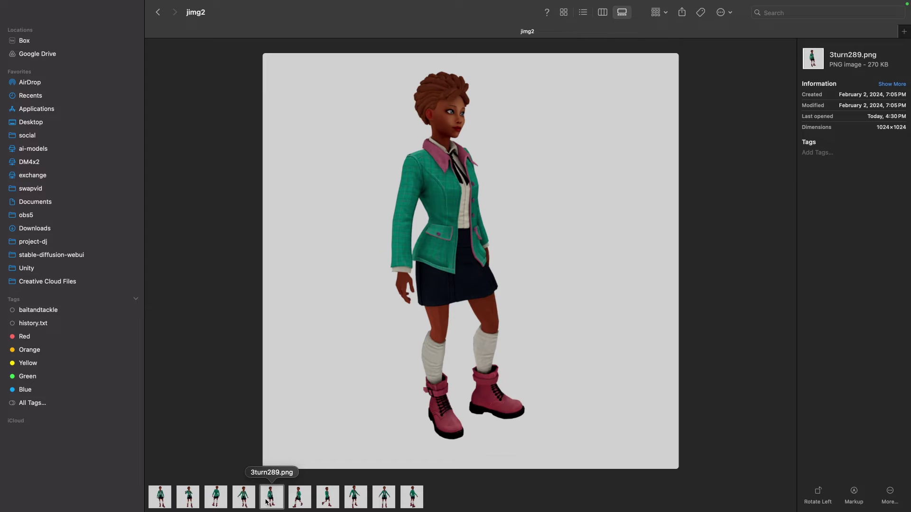
click(300, 500)
click(327, 500)
click(355, 501)
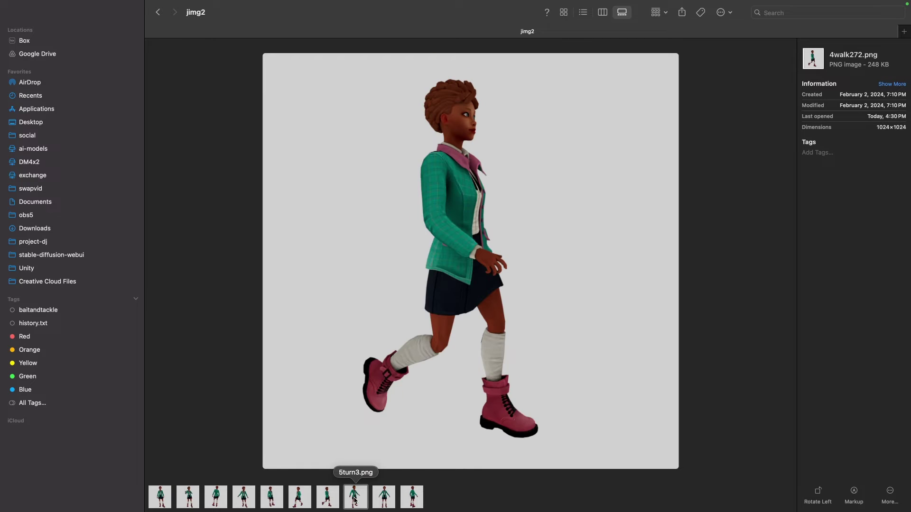
click(390, 503)
click(412, 499)
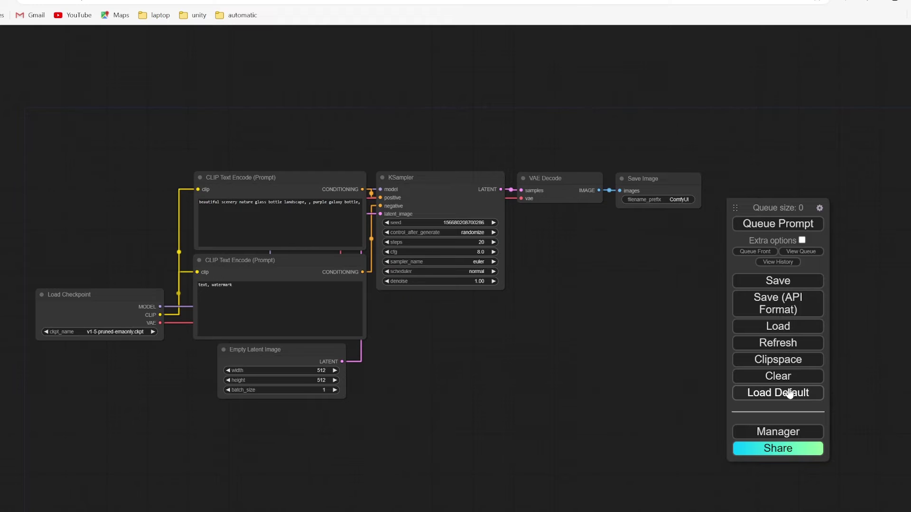
click(778, 393)
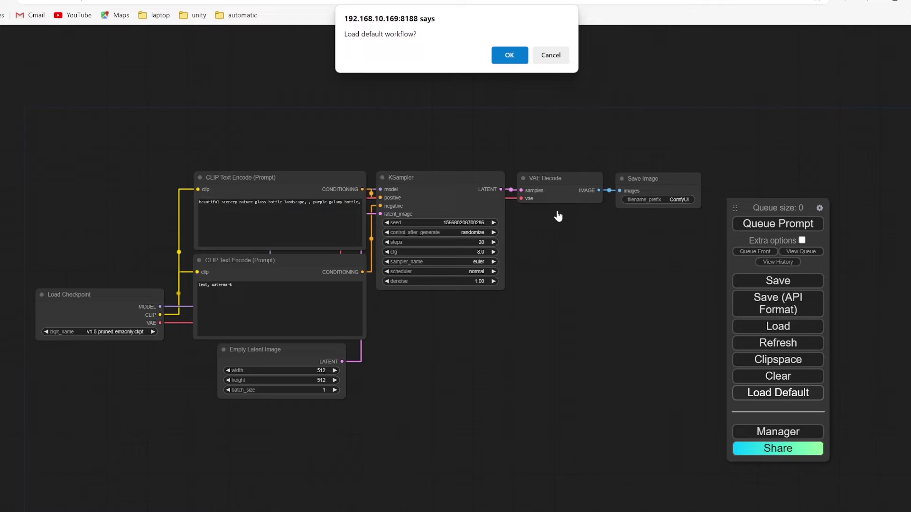
Load the default workflow and swap Load Checkpoint from v1-5-pruned-emaonly.ckpt to sd_xl_base_1.0.safetensors.
click(520, 57)
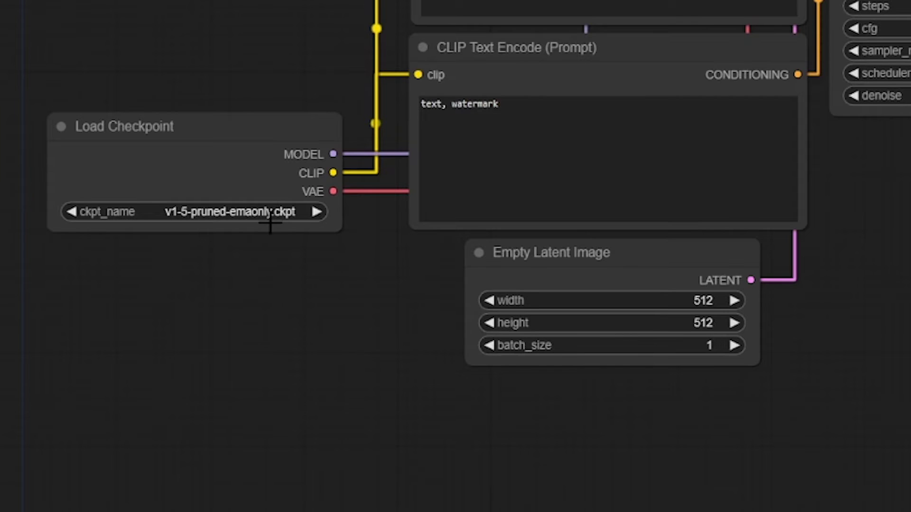
click(131, 332)
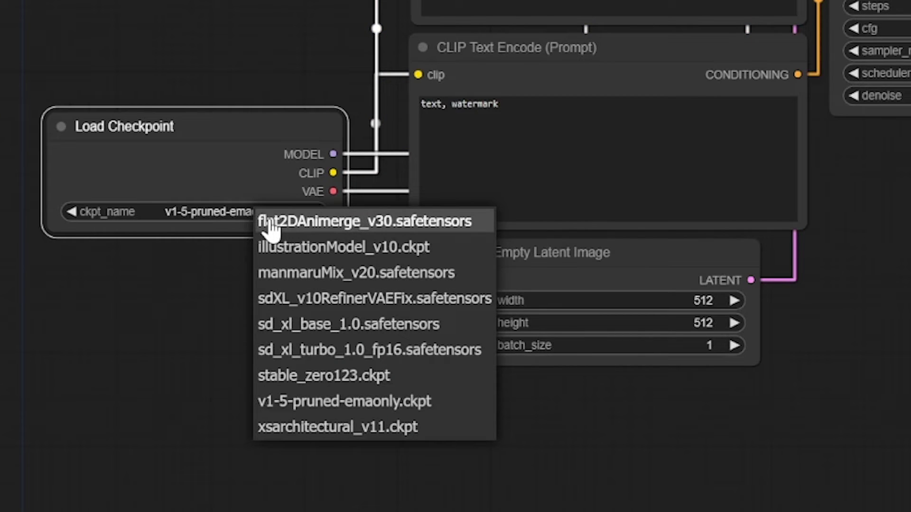
click(315, 325)
Add a Load LoRA node via the 'load' search and place it below Load Checkpoint.
double_click(520, 386)
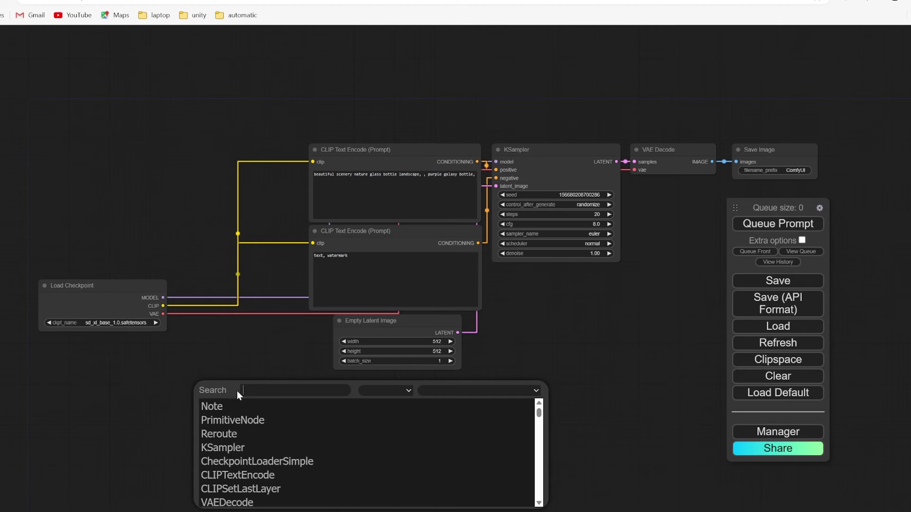
text(load)
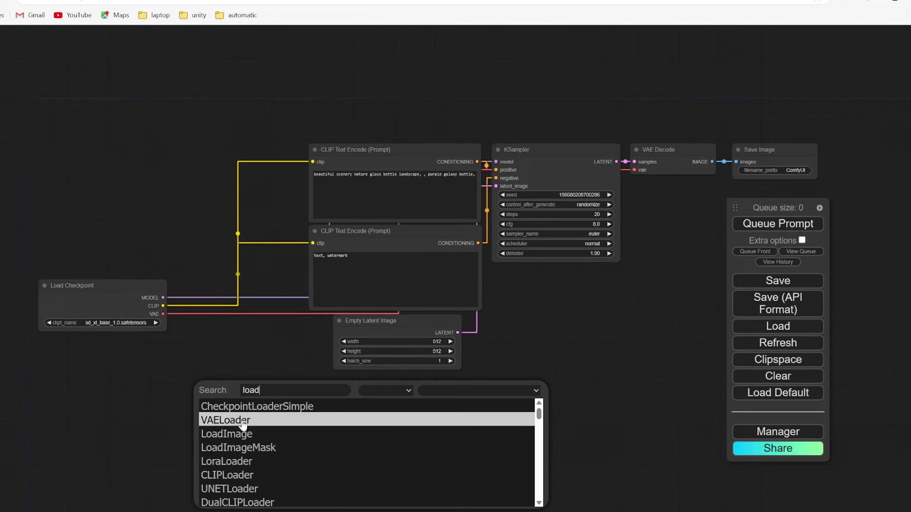
click(243, 462)
drag(278, 380, 220, 364)
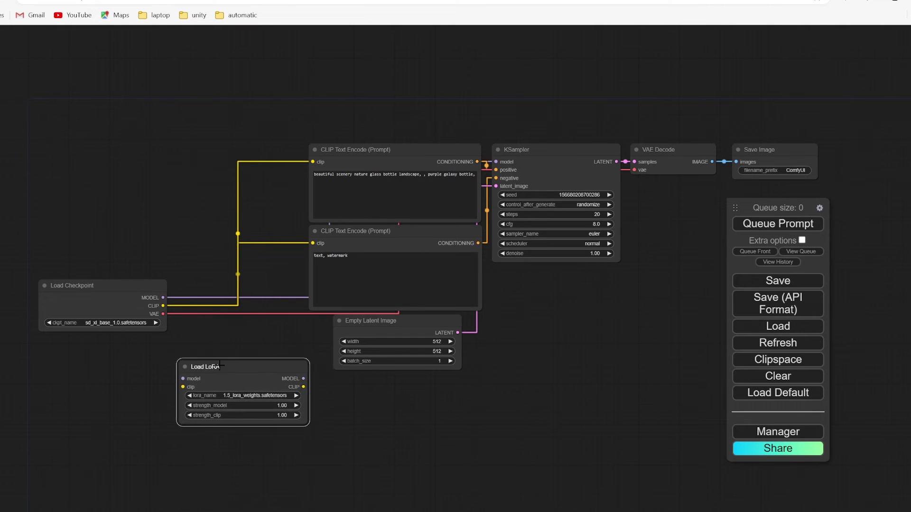
Set the Load LoRA node's lora_name to jill_lora.safetensors after refreshing the list.
click(235, 396)
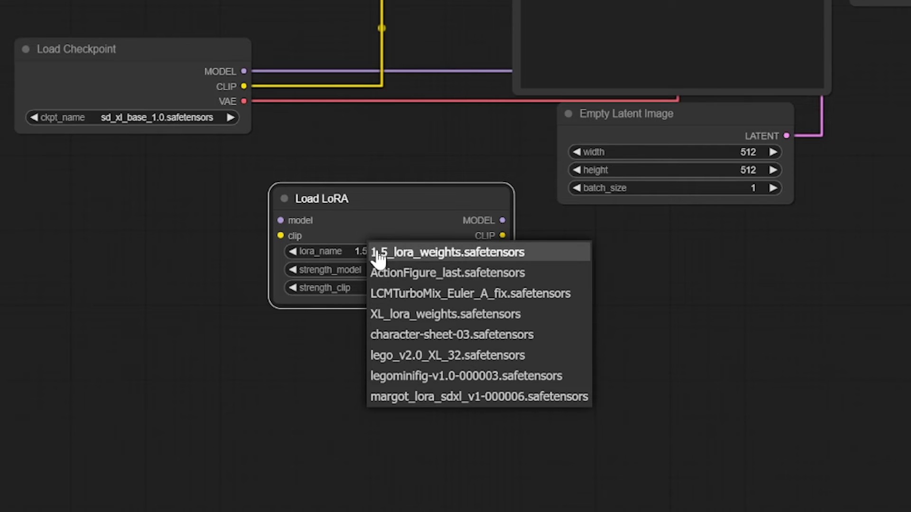
click(378, 256)
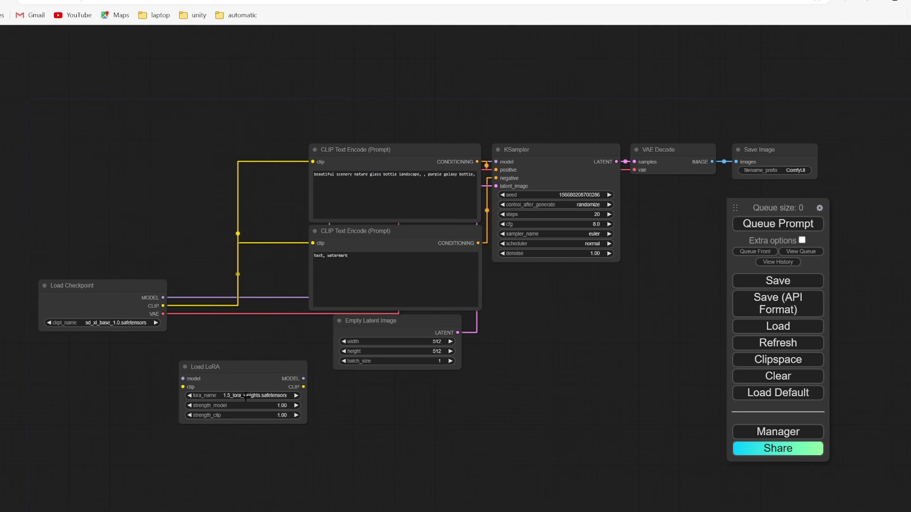
click(249, 394)
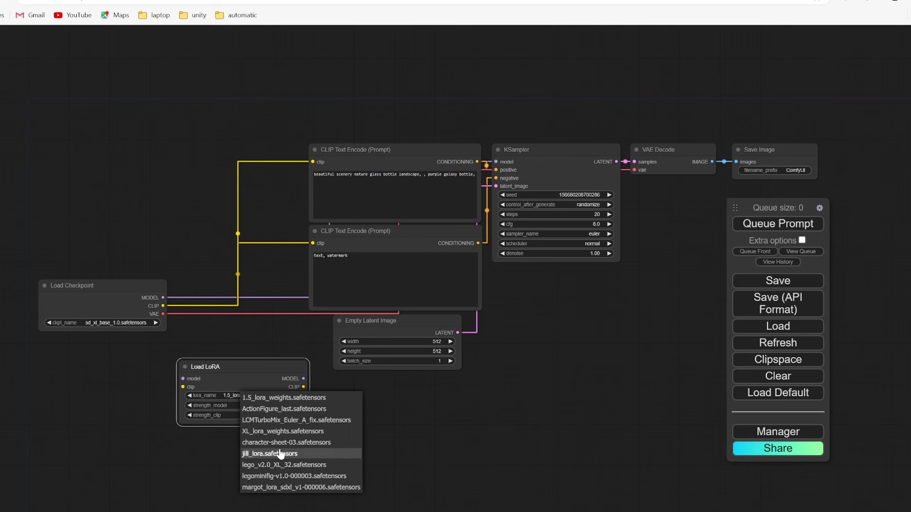
click(341, 342)
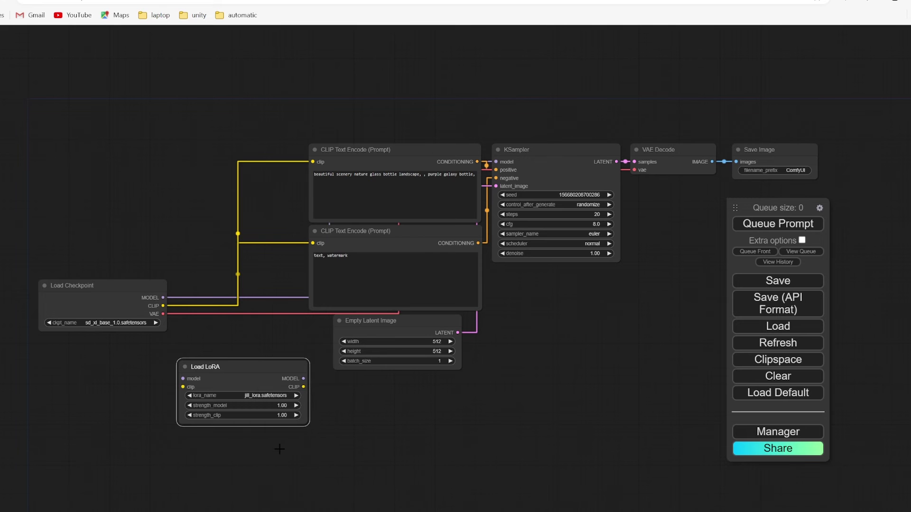
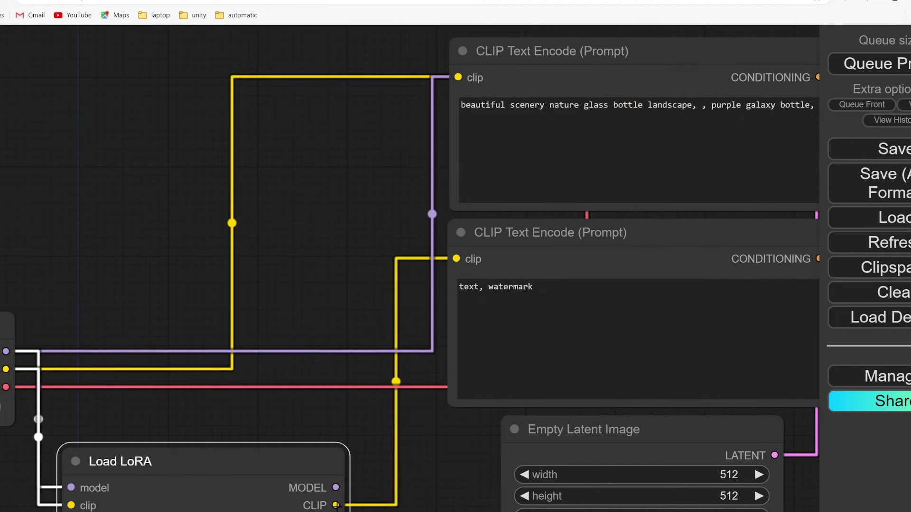
Connect Load LoRA's CLIP output to the clip input of the upper CLIP Text Encode node.
drag(336, 506, 458, 77)
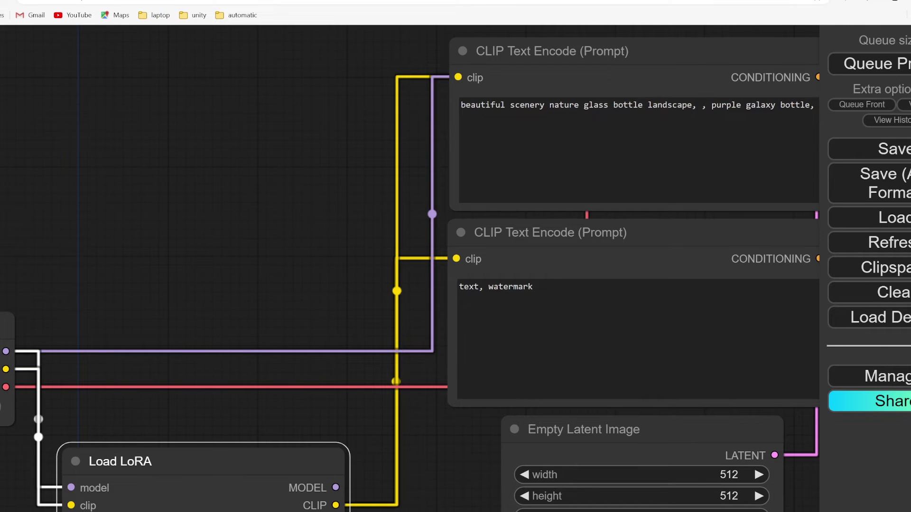
click(643, 105)
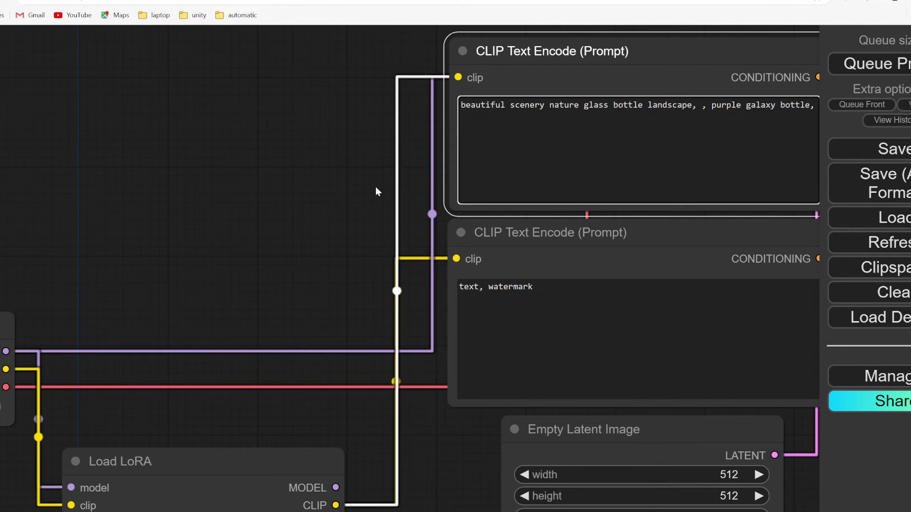
scroll(142, 413, up, 2)
scroll(242, 389, down, 4)
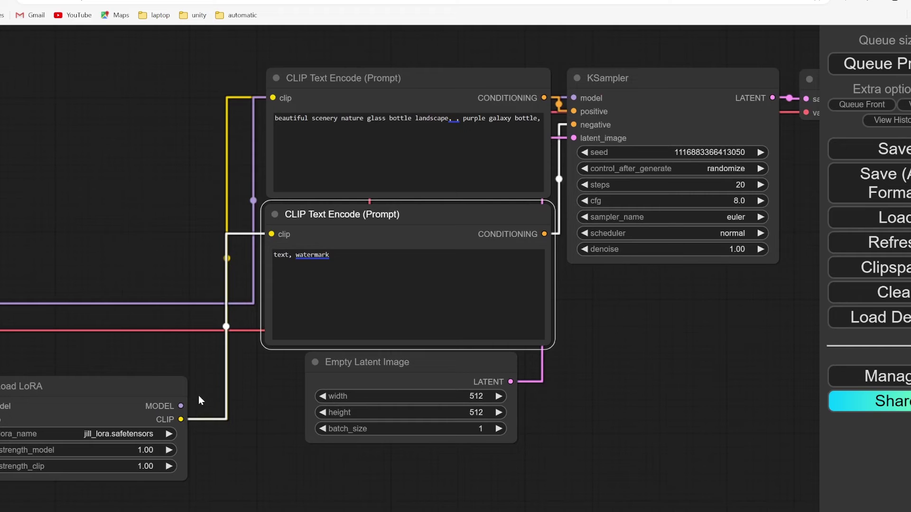
Wire Load LoRA's MODEL output into the KSampler and select the clothing description in the positive prompt.
drag(181, 406, 186, 401)
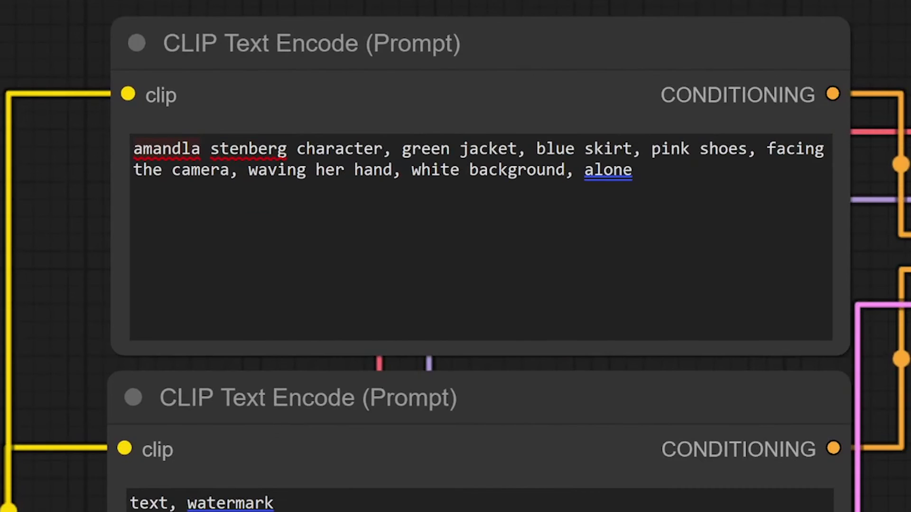
drag(383, 149, 53, 151)
click(315, 169)
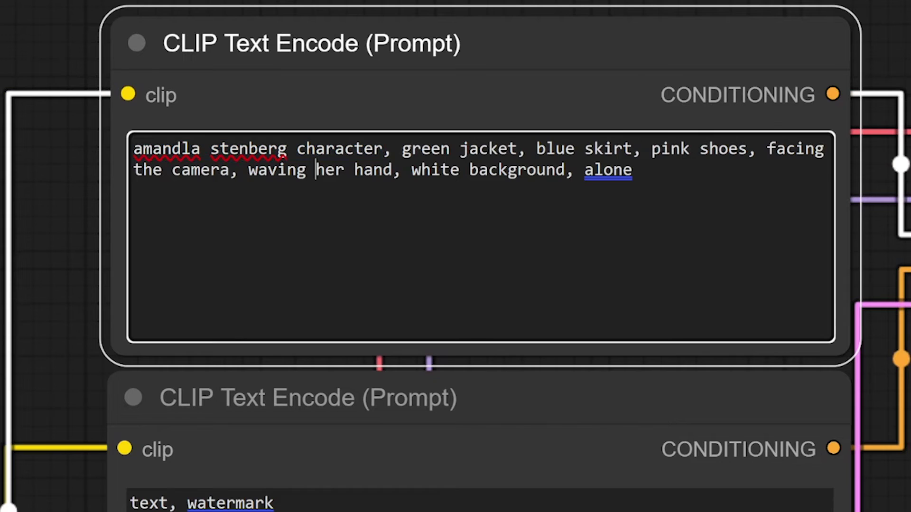
drag(402, 149, 747, 149)
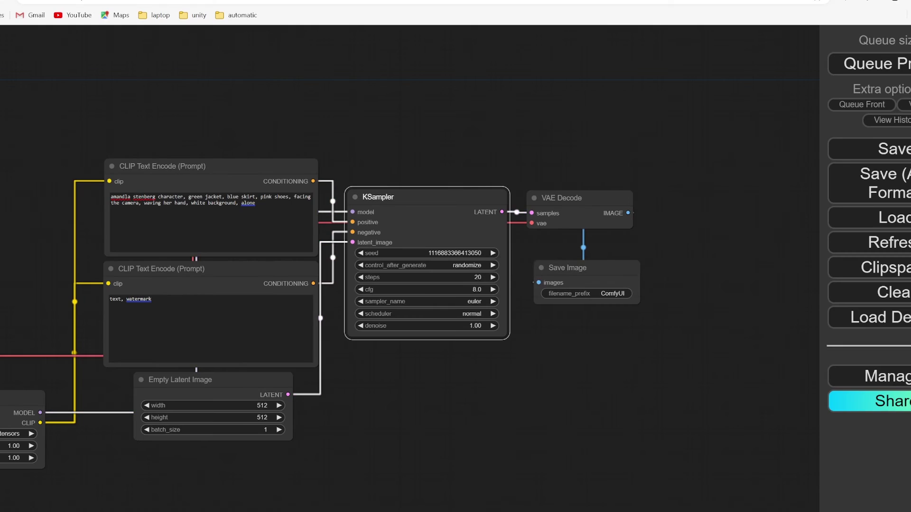
Set the KSampler to 30 steps with control_after_generate set to fixed.
click(468, 275)
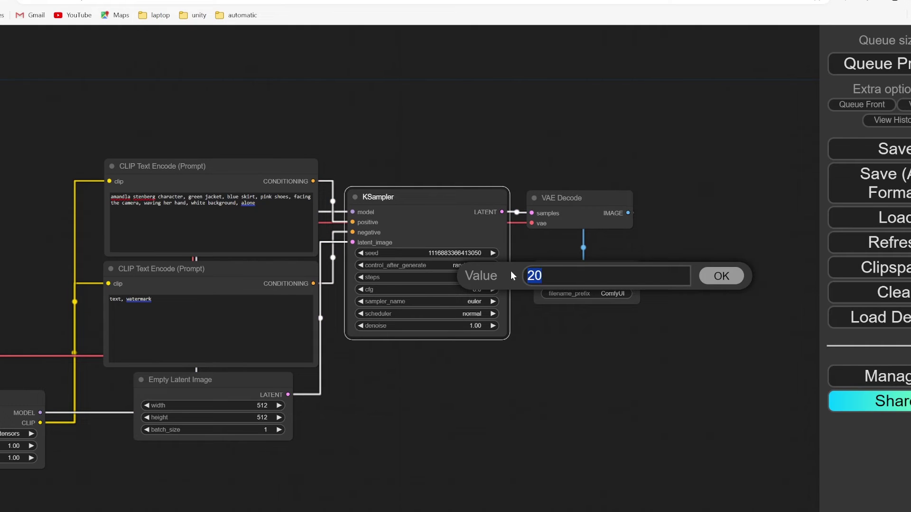
text(30)
key(Return)
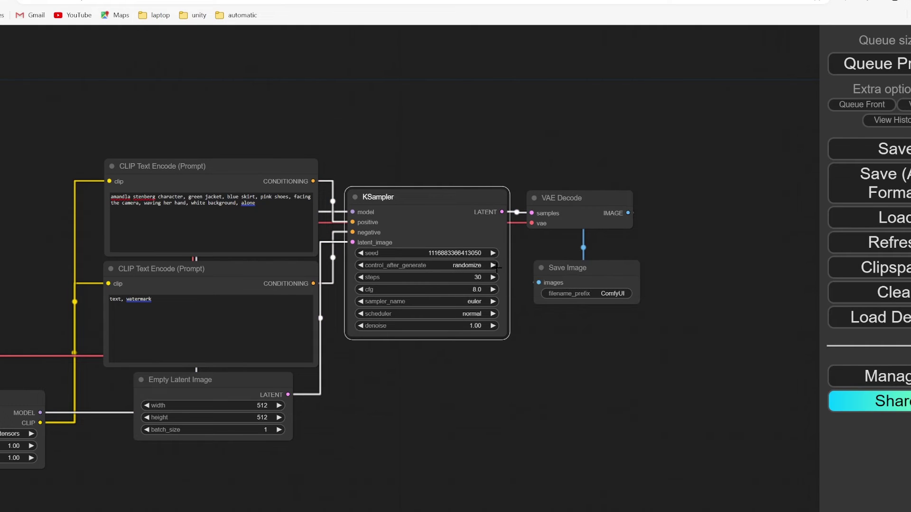
click(471, 265)
click(475, 267)
Set the Empty Latent Image width to 1024, correcting a mistyped first entry.
click(261, 406)
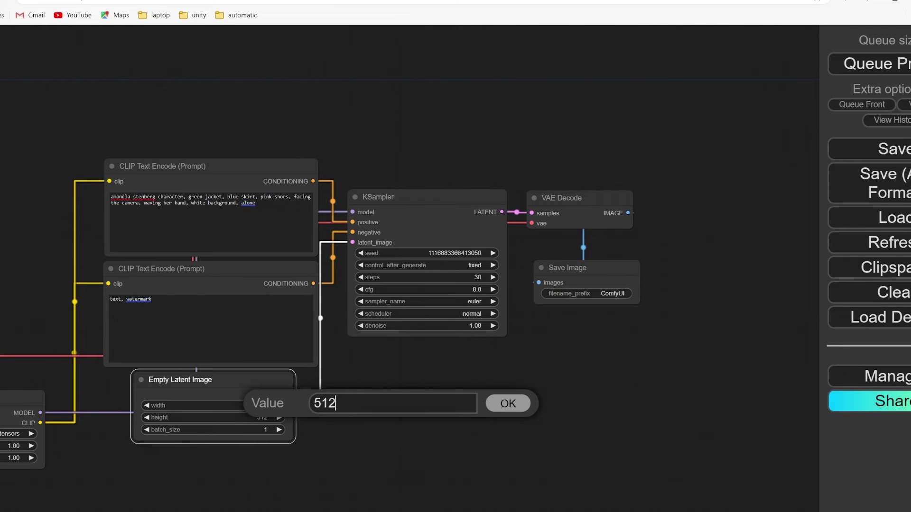
drag(336, 403, 297, 394)
text(19)
key(Escape)
click(252, 405)
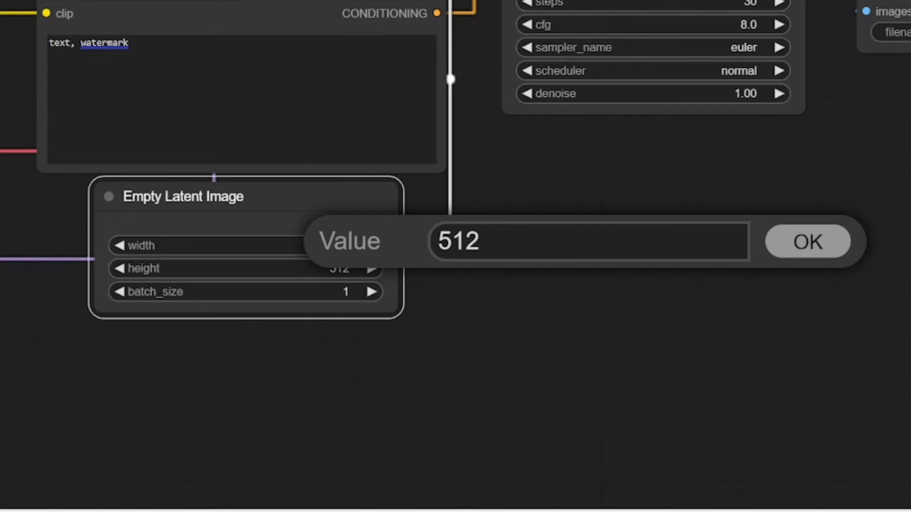
drag(481, 242, 408, 227)
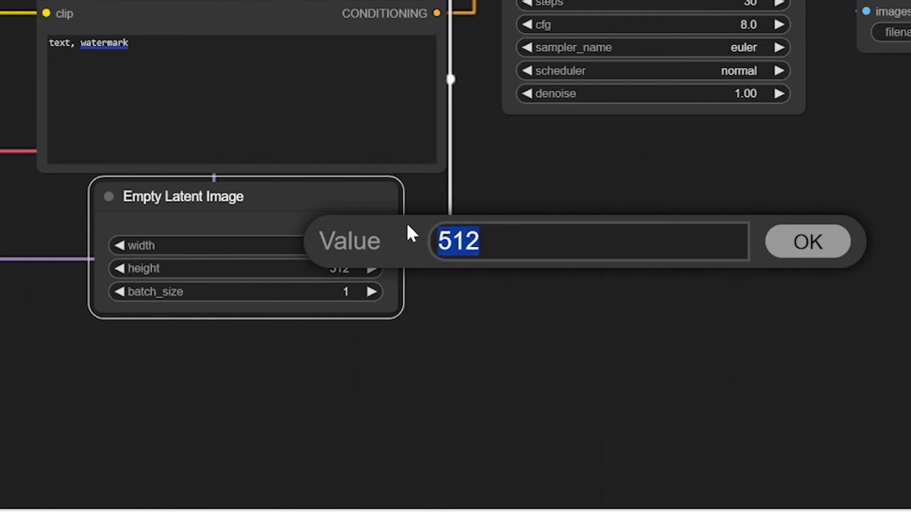
text(19)
key(BackSpace)
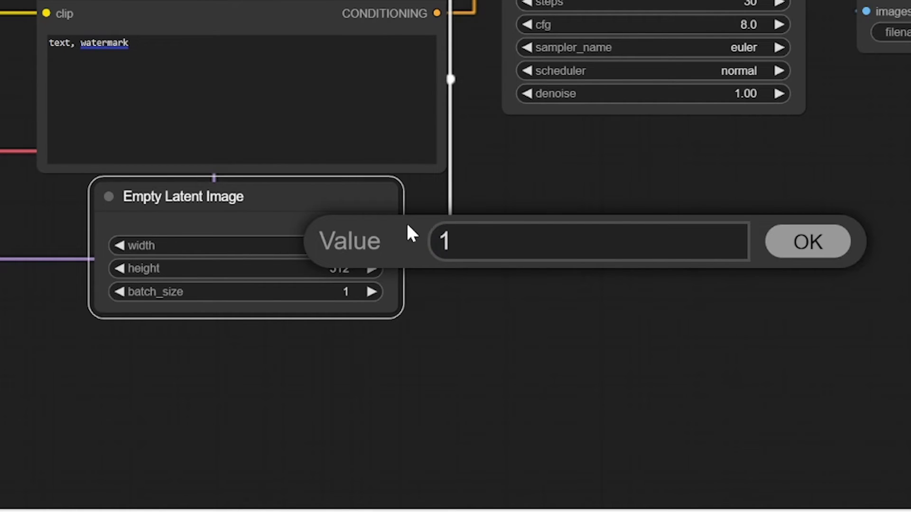
text(024)
key(Return)
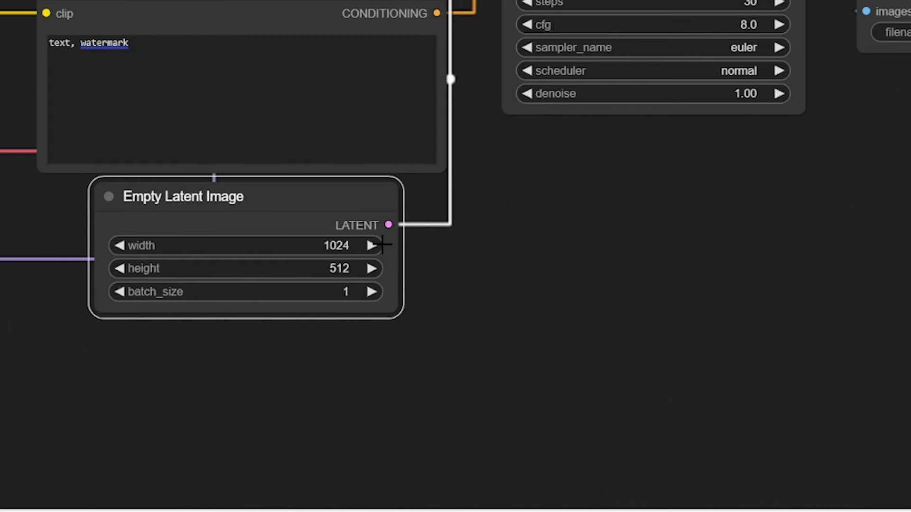
Set the Empty Latent Image height to 1024.
click(340, 268)
drag(481, 263, 420, 259)
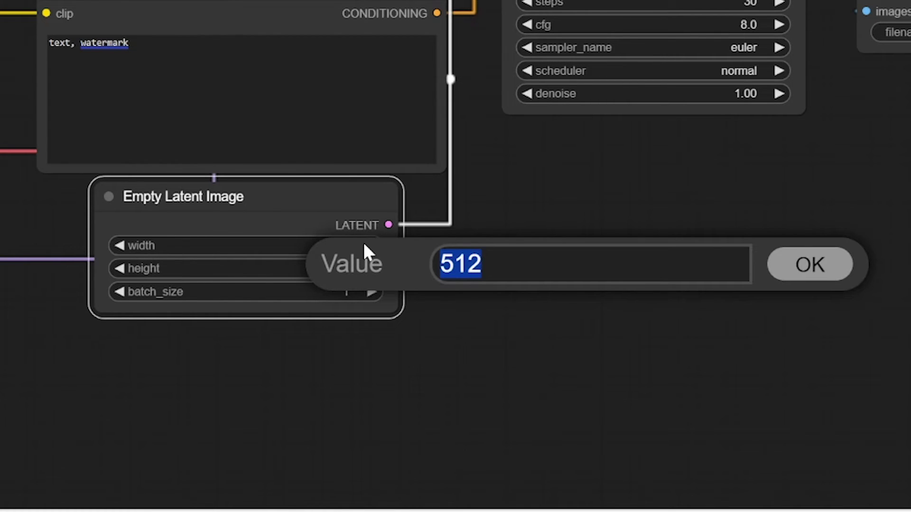
text(1024)
key(Return)
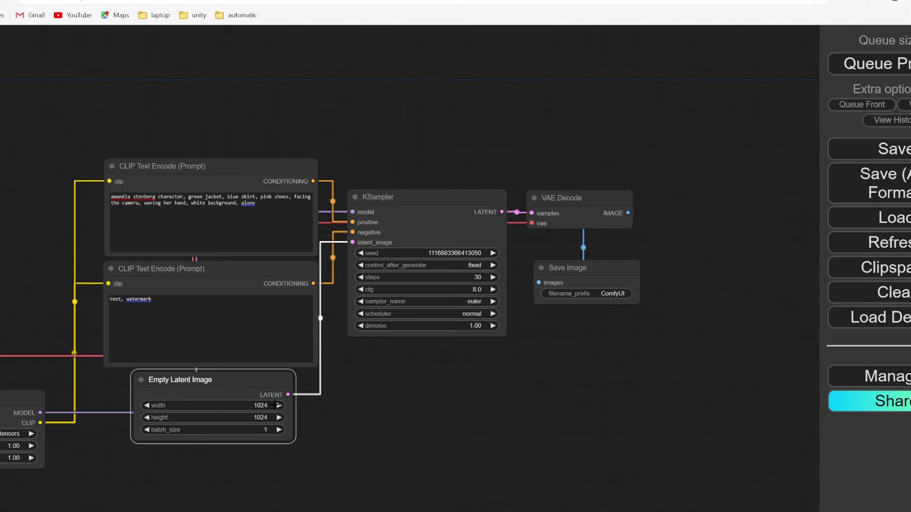
drag(514, 431, 512, 384)
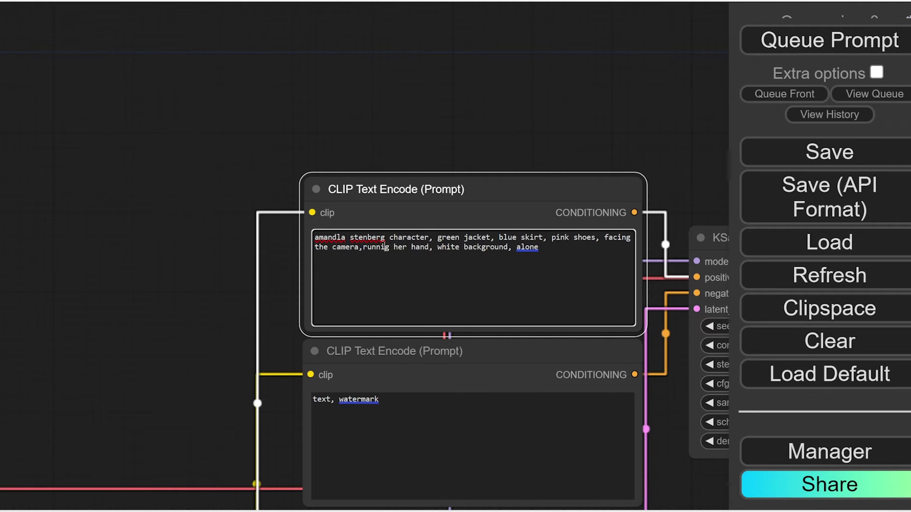
Change the positive prompt's 'waving her hand' to 'running' and add 'angry,' after 'camera,'.
text(n)
drag(397, 247, 433, 247)
key(BackSpace)
key(BackSpace)
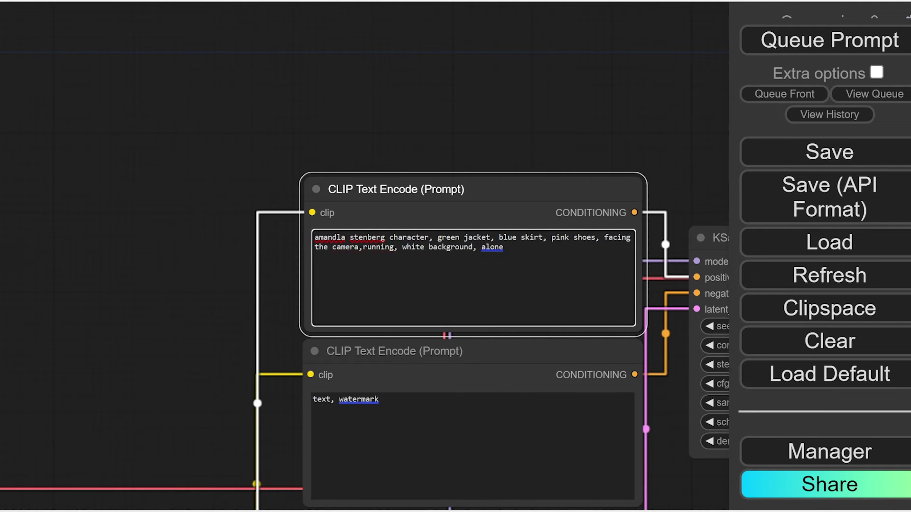
key(Left)
key(Left)
key(Left)
key(Left)
key(Left)
key(Left)
key(Left)
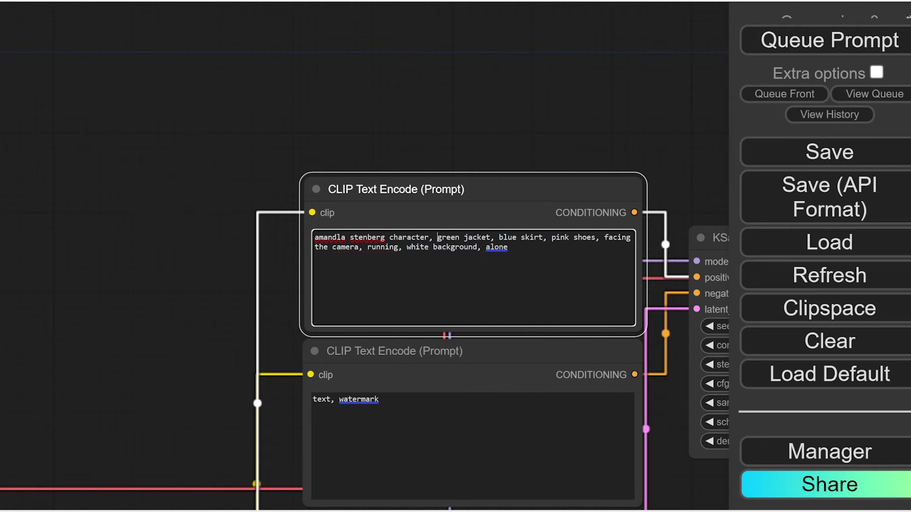
text(angry,)
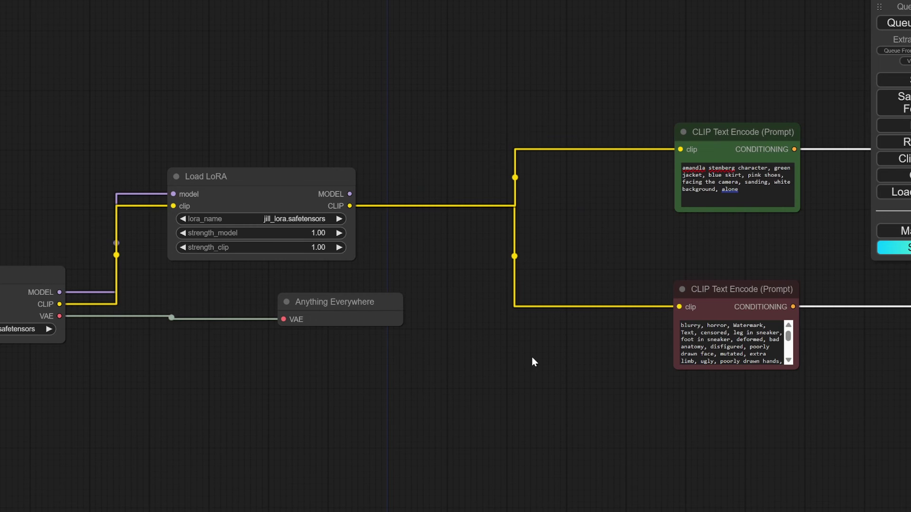
Insert the missing 't' so the green positive prompt reads 'standing' instead of 'sanding'.
drag(531, 362, 209, 423)
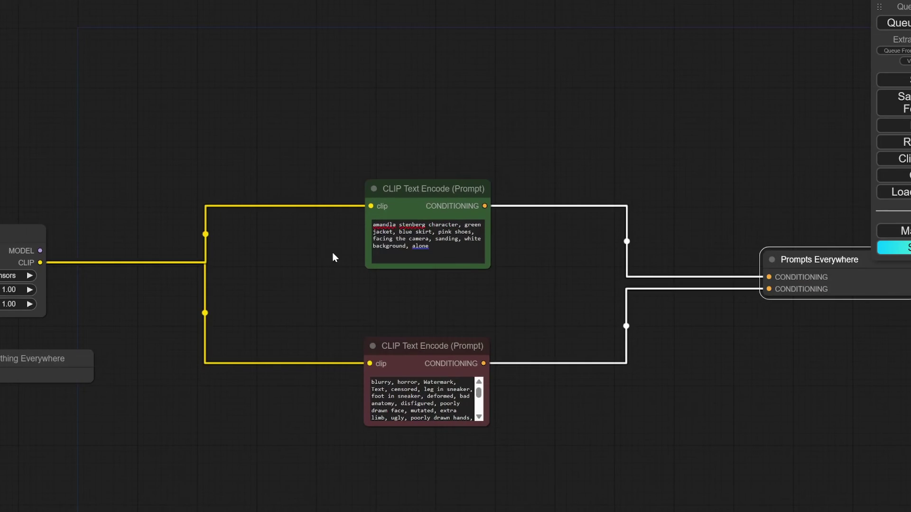
click(505, 257)
scroll(508, 251, up, 6)
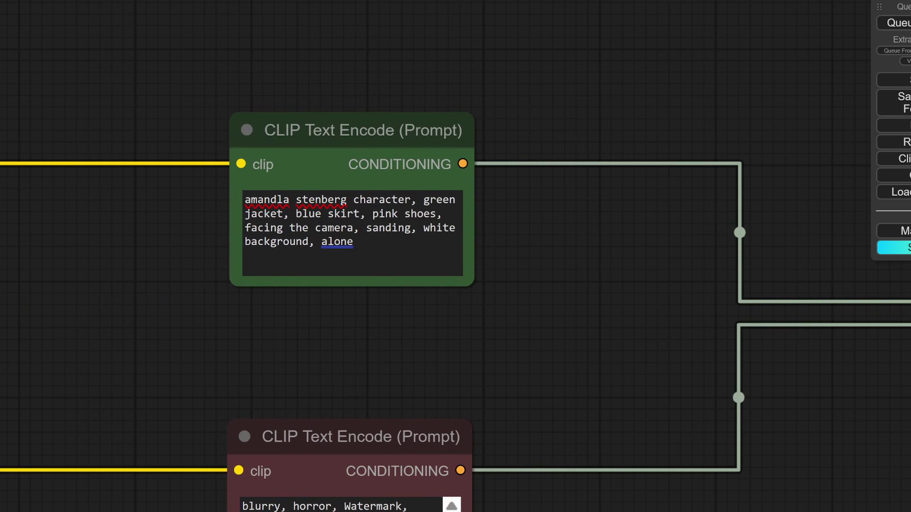
click(373, 228)
text(t)
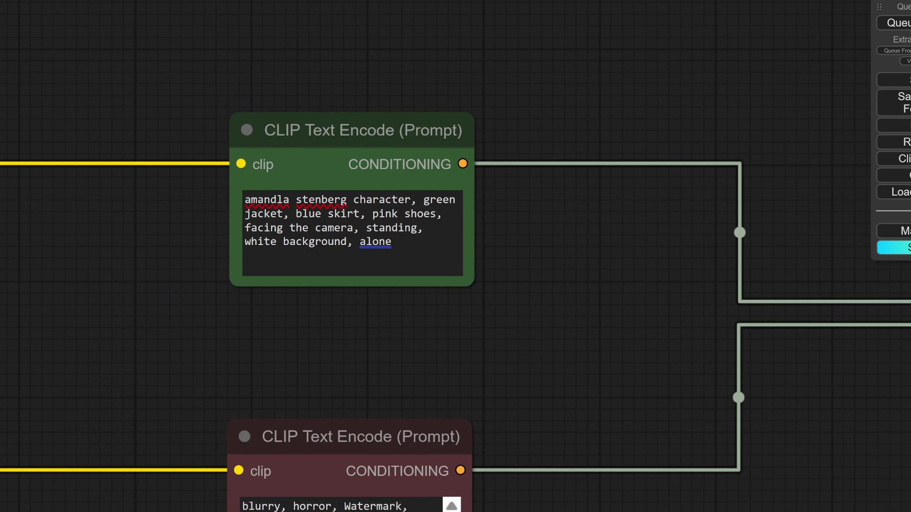
double_click(393, 227)
click(517, 292)
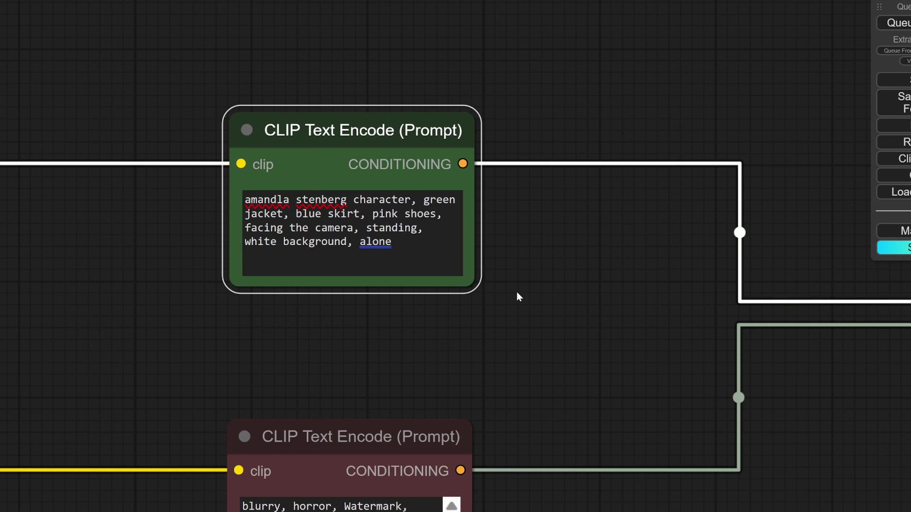
scroll(501, 369, down, 1)
scroll(501, 369, up, 3)
scroll(500, 369, down, 6)
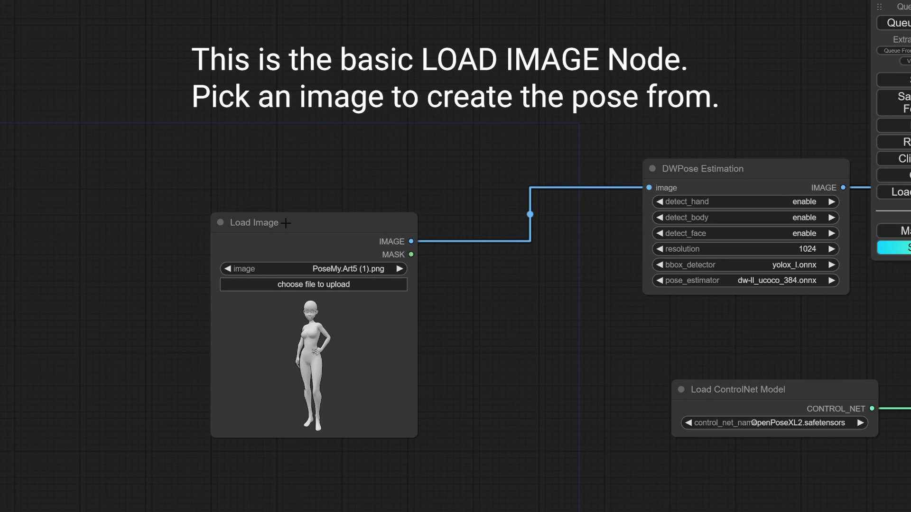
Move Load Image up-left and Load ControlNet Model slightly left, then inspect the ControlNet wiring.
drag(237, 223, 213, 188)
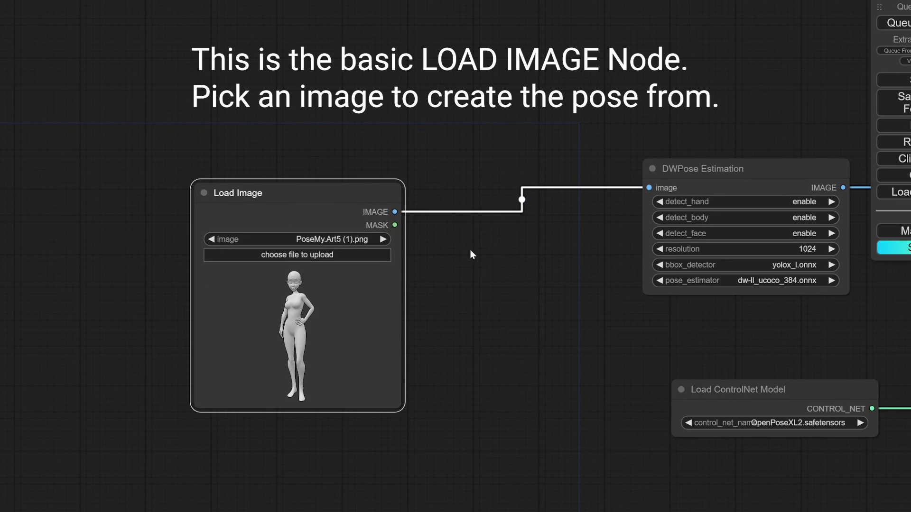
drag(471, 250, 190, 263)
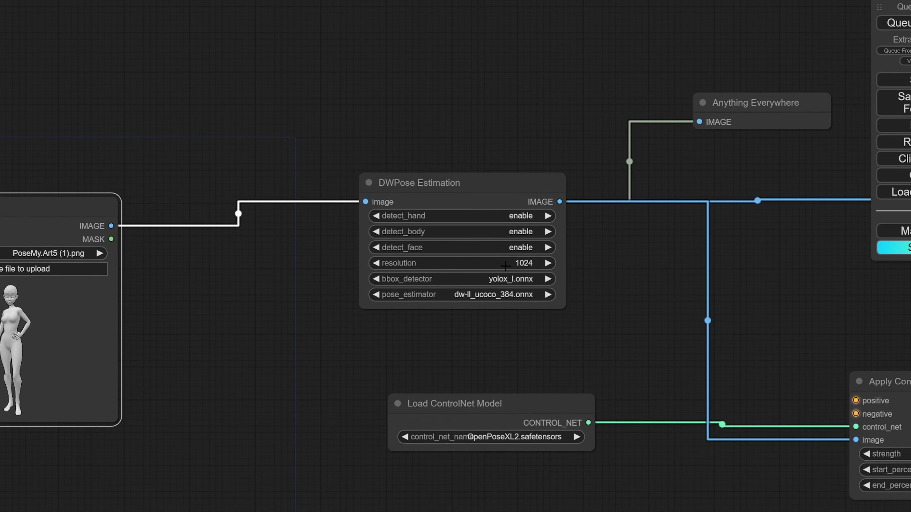
drag(517, 406, 474, 404)
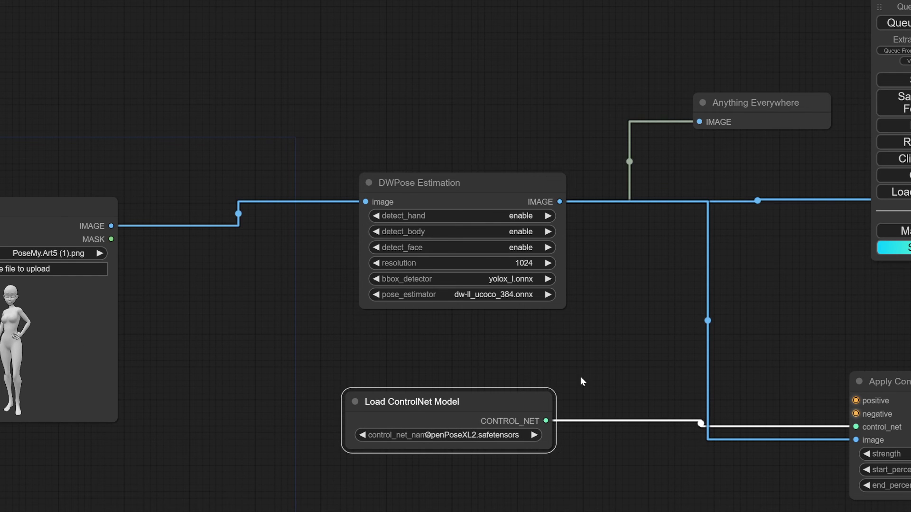
drag(580, 377, 364, 309)
scroll(364, 310, down, 1)
scroll(549, 371, down, 4)
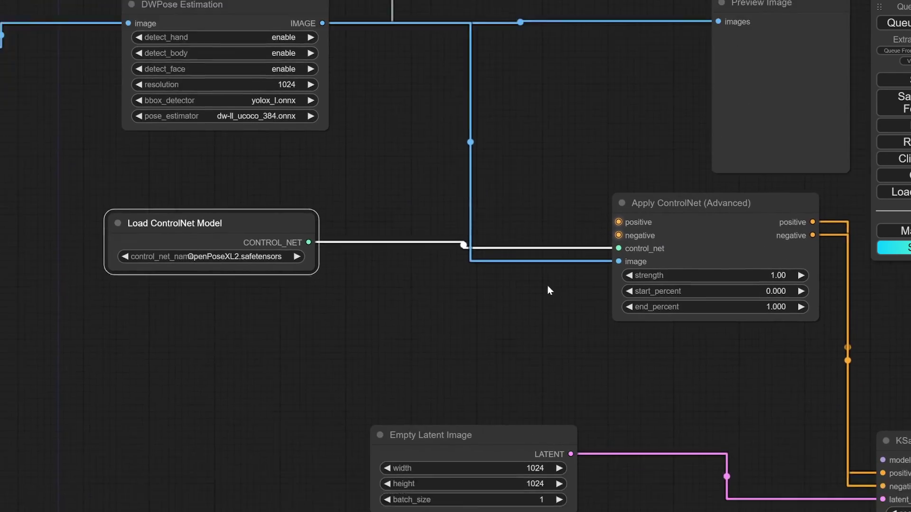
scroll(702, 334, down, 2)
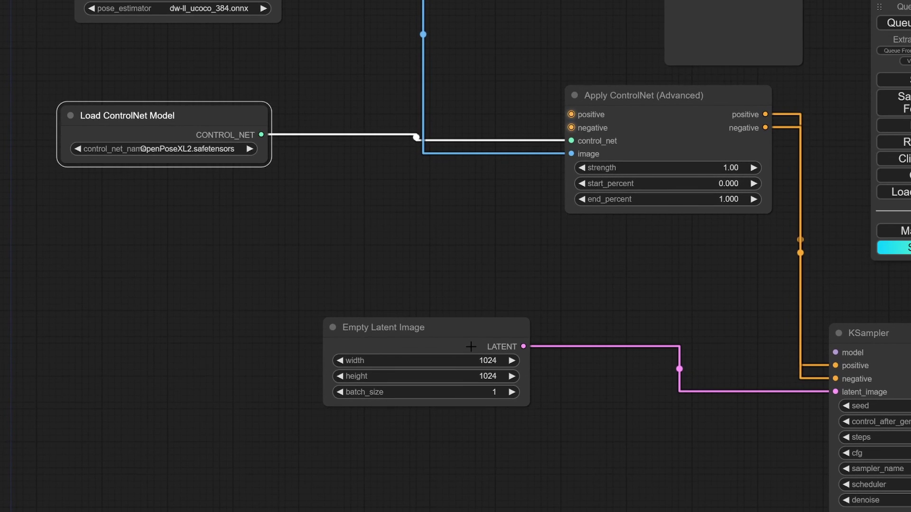
scroll(410, 304, left, 10)
scroll(440, 348, up, 3)
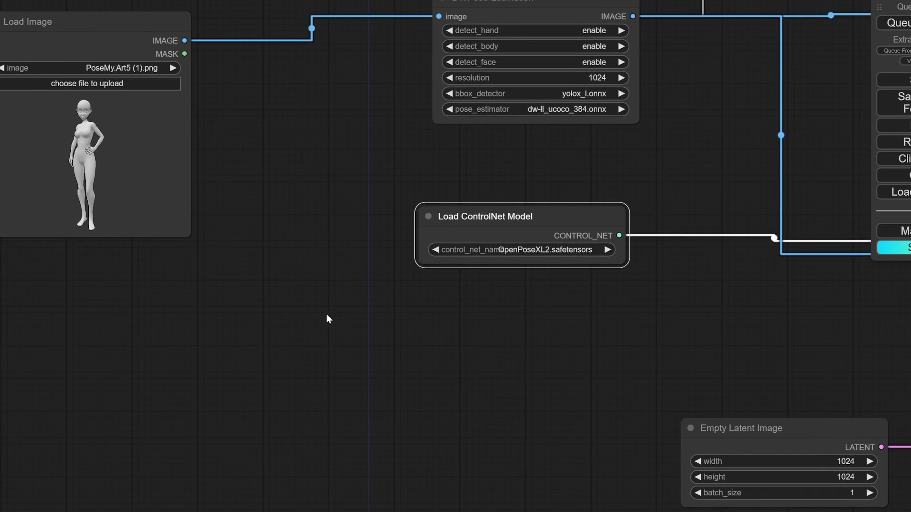
Add a Get image size node from the 'get' search and feed it Load Image's IMAGE output.
double_click(403, 365)
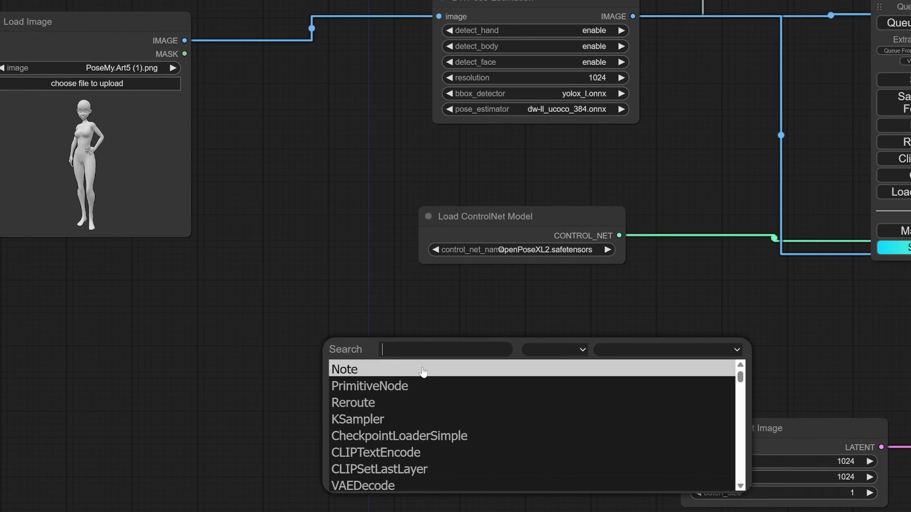
text(get)
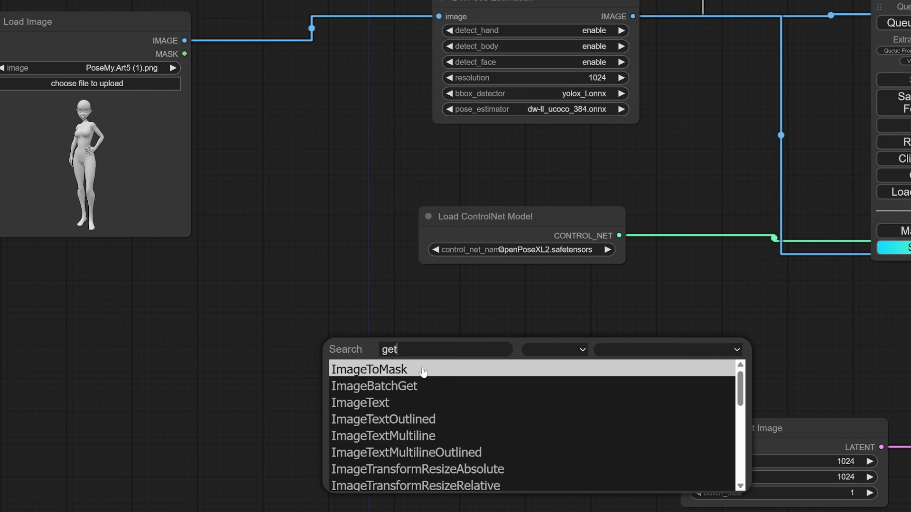
scroll(367, 457, down, 5)
click(387, 456)
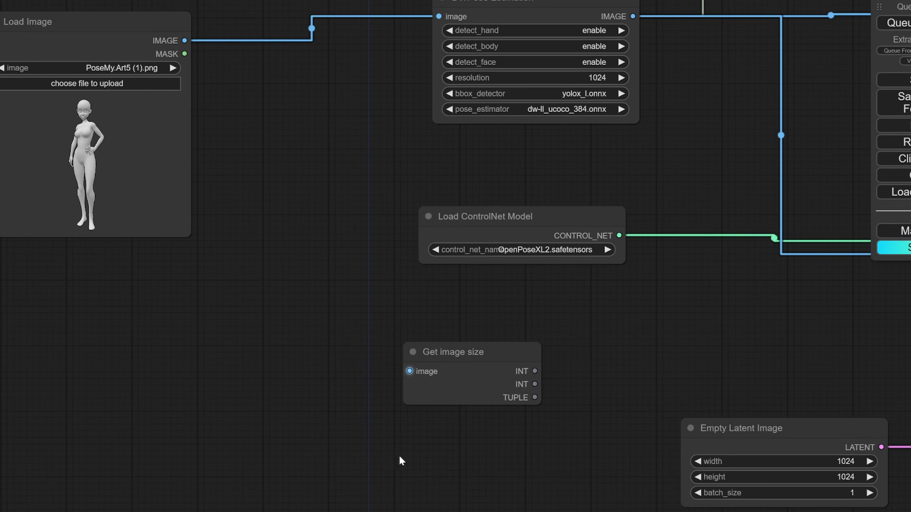
drag(185, 40, 415, 375)
drag(635, 392, 536, 276)
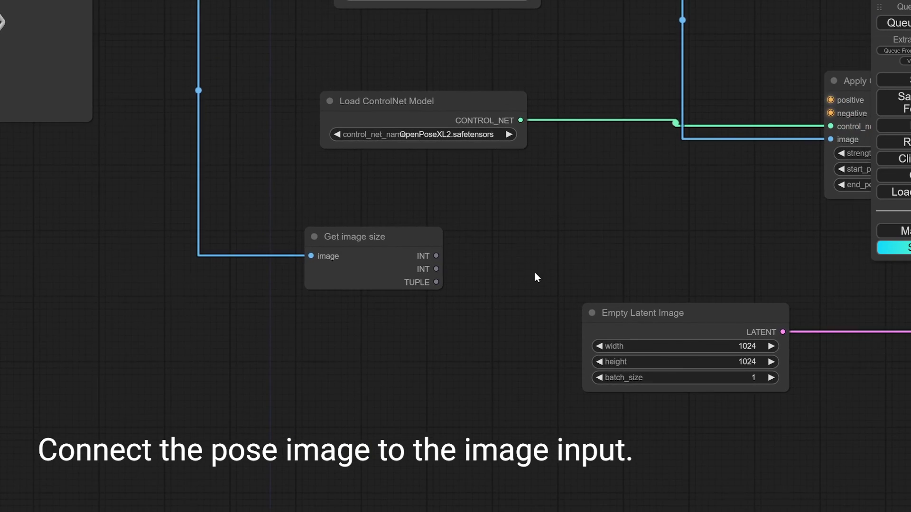
drag(415, 249, 510, 350)
Convert Empty Latent Image width and height to inputs and wire them from Get image size's INT outputs.
right_click(602, 346)
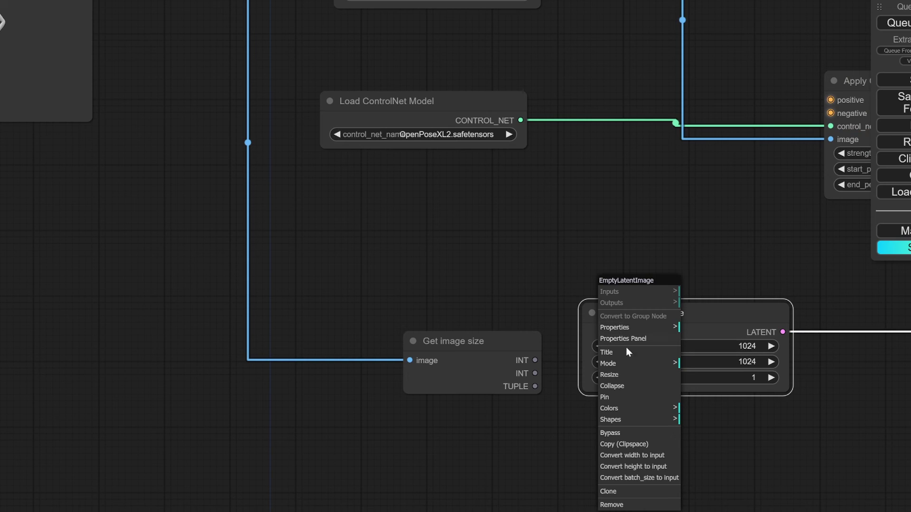
click(627, 457)
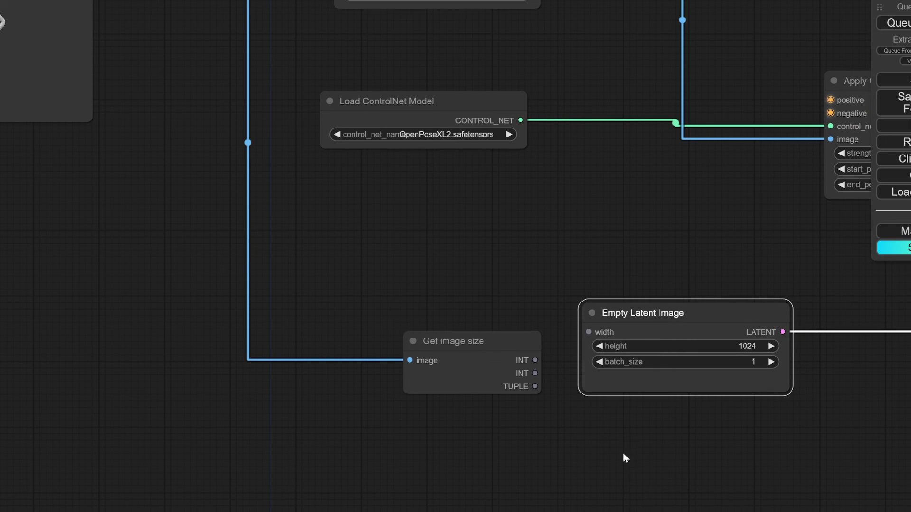
right_click(613, 348)
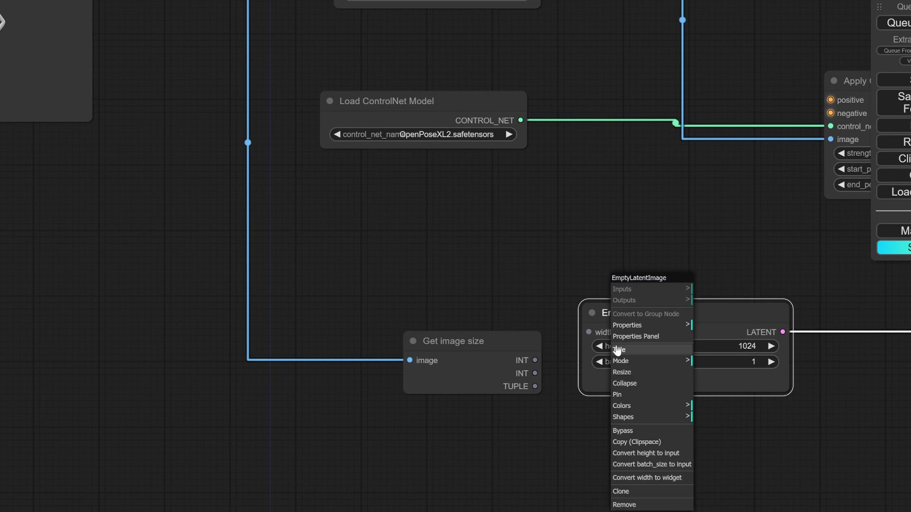
click(656, 455)
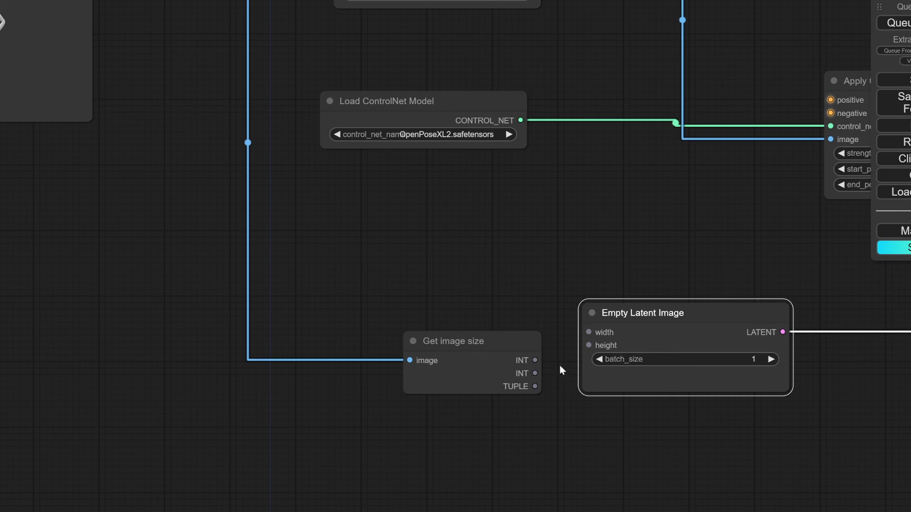
drag(535, 360, 589, 332)
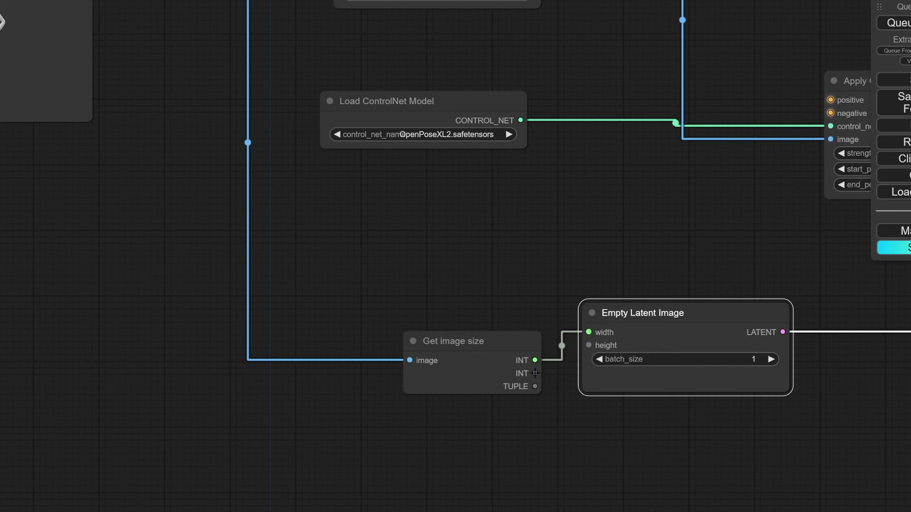
drag(536, 373, 589, 348)
drag(512, 341, 467, 315)
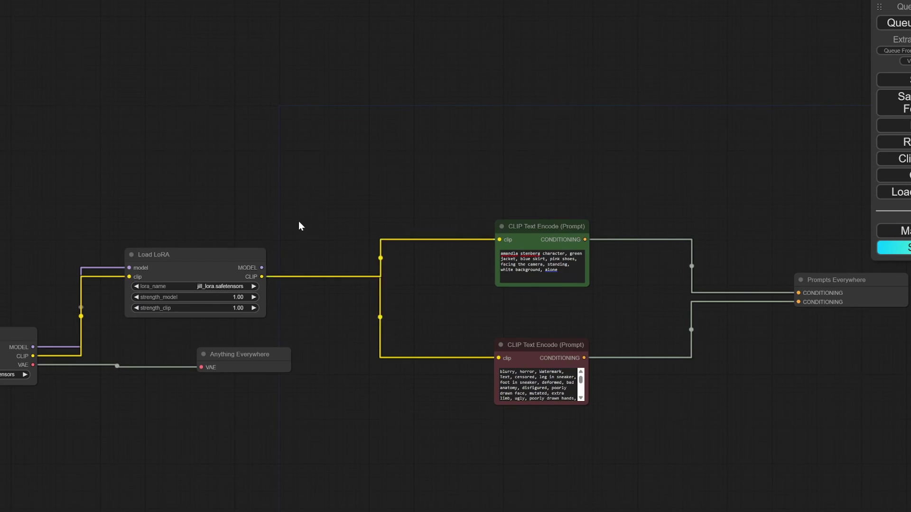
Add an Anything Everywhere node from the 'any' search and feed it Load LoRA's CLIP output.
double_click(298, 221)
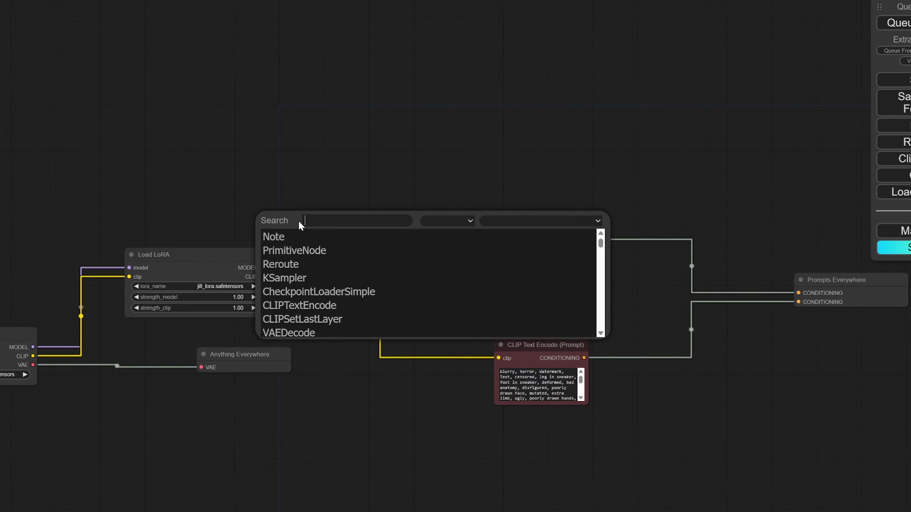
text(any)
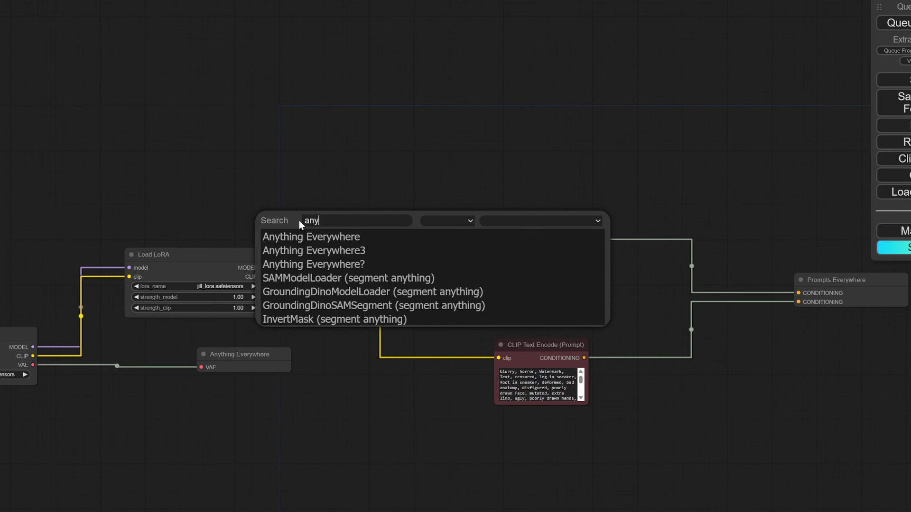
key(Down)
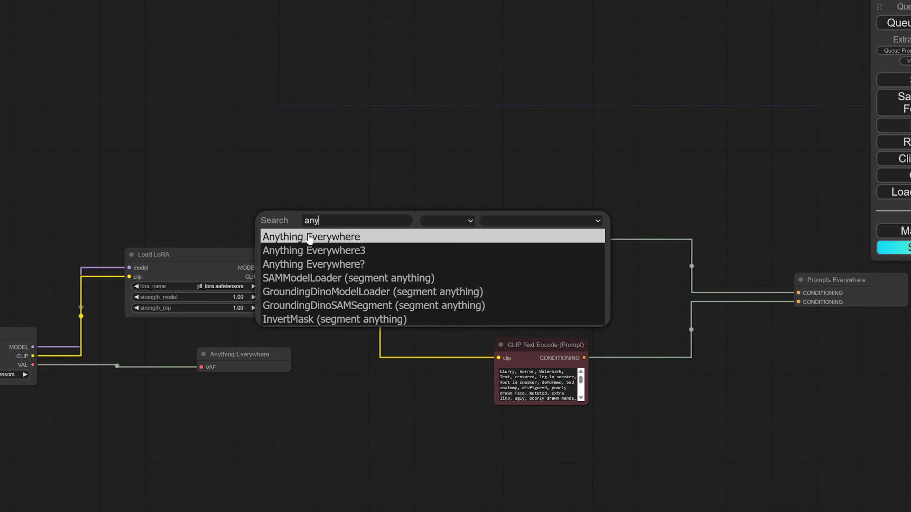
key(Return)
drag(262, 271, 295, 230)
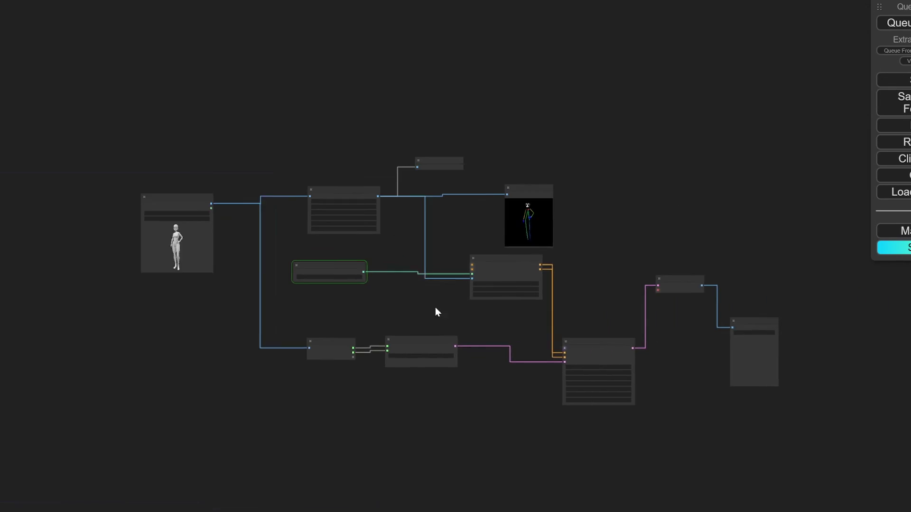
Pan and zoom across the graph from the pose nodes to the VAE Decode and Save Image nodes.
drag(438, 312, 291, 309)
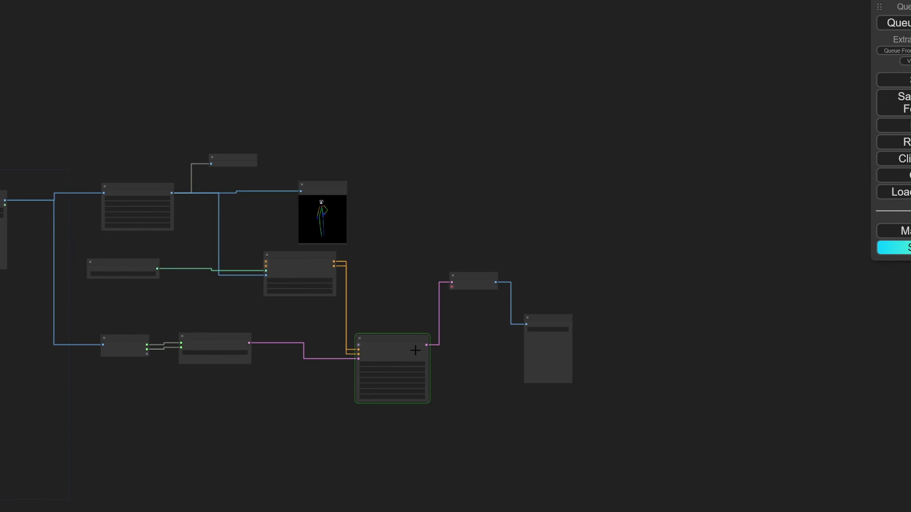
scroll(463, 374, down, 3)
scroll(463, 374, up, 4)
scroll(464, 376, up, 4)
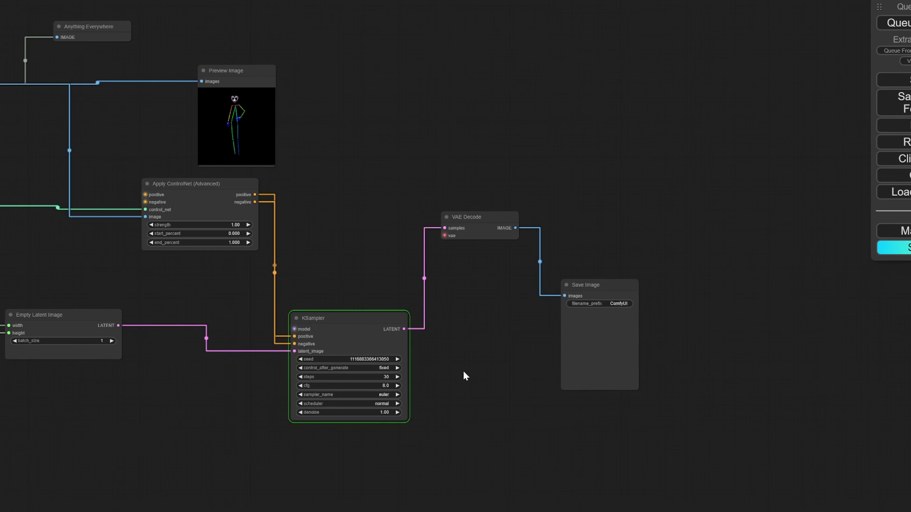
drag(325, 272, 530, 299)
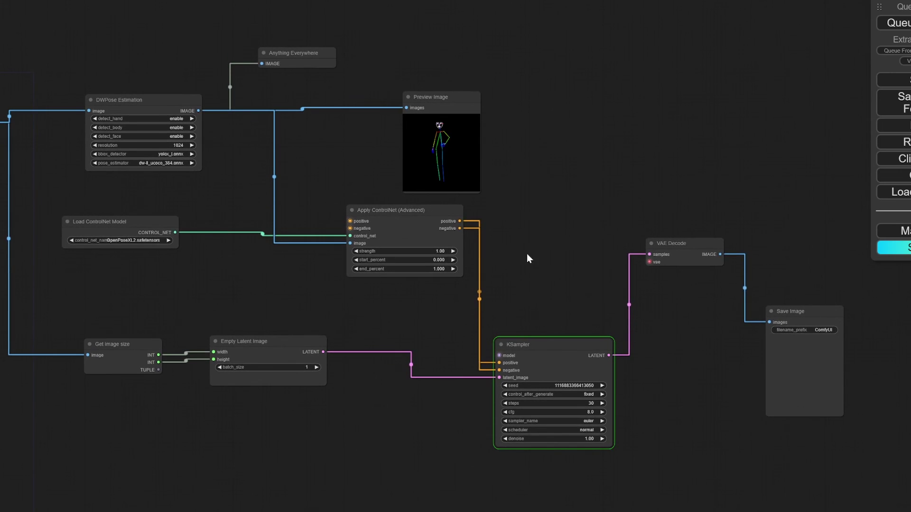
drag(332, 238, 571, 232)
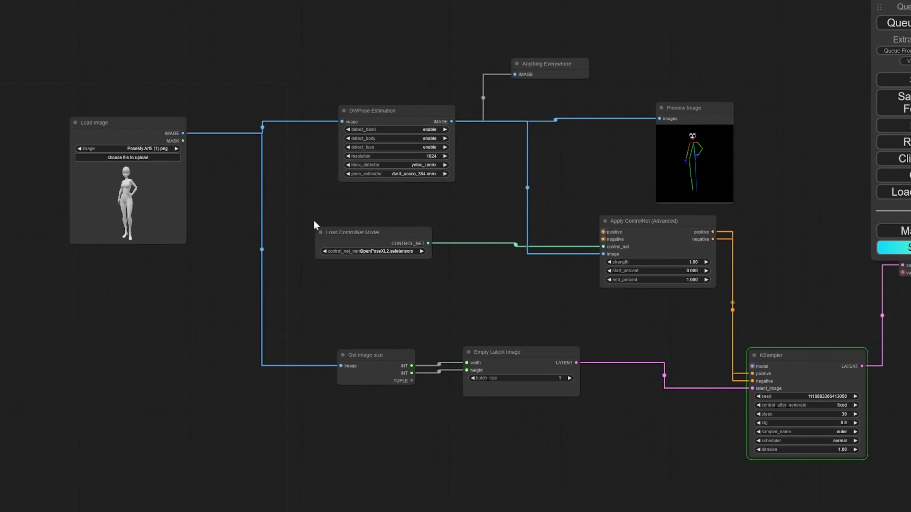
drag(813, 240, 332, 208)
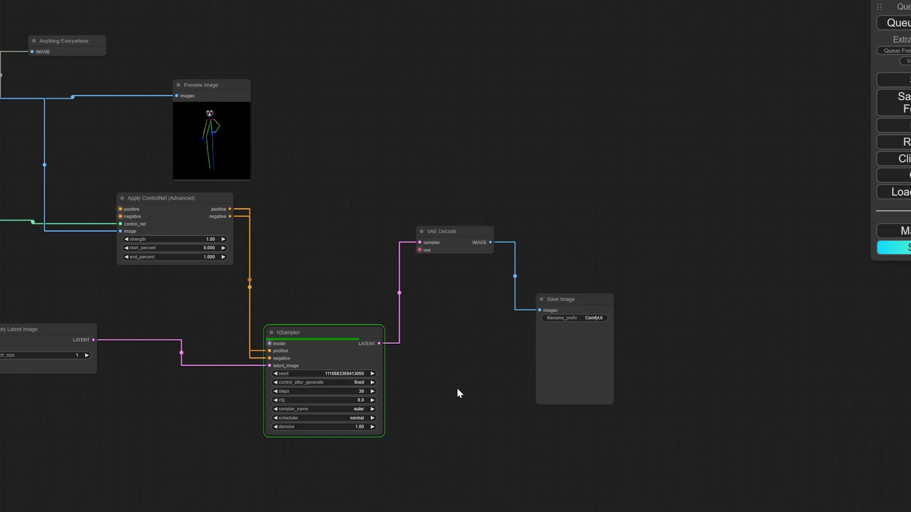
scroll(456, 388, up, 3)
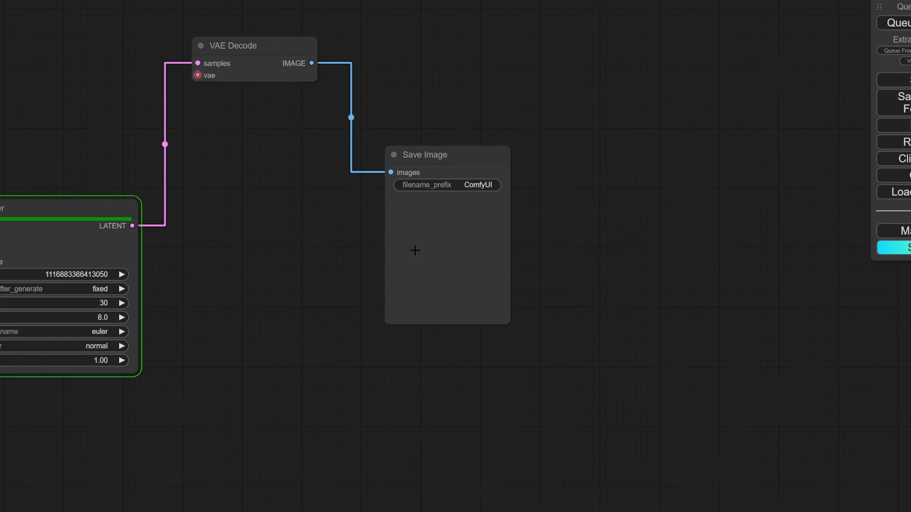